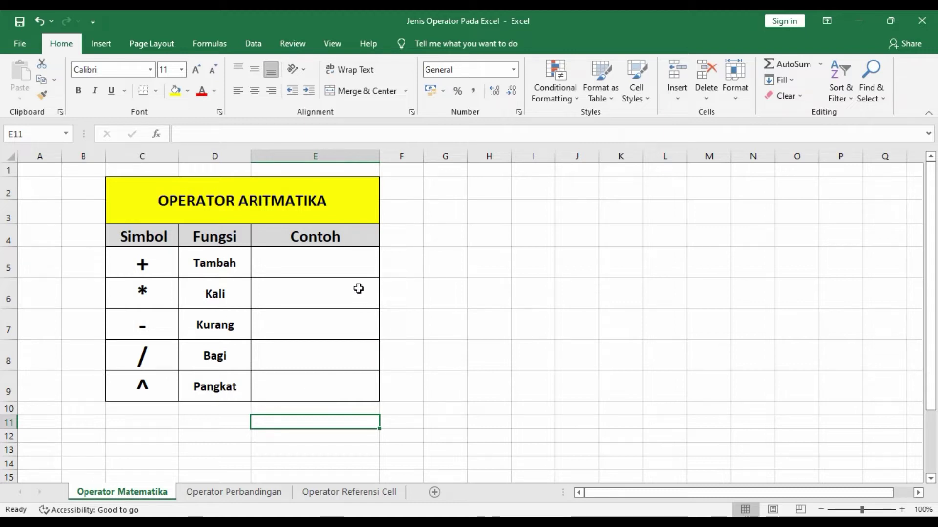
Enter the addition example =4+4 in cell E5 of the Tambah row
left_click(339, 266)
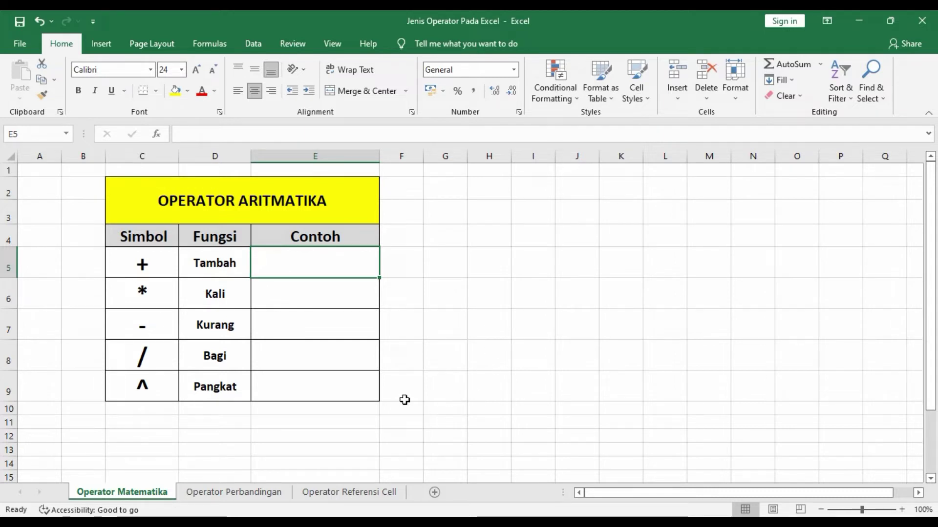
type("=")
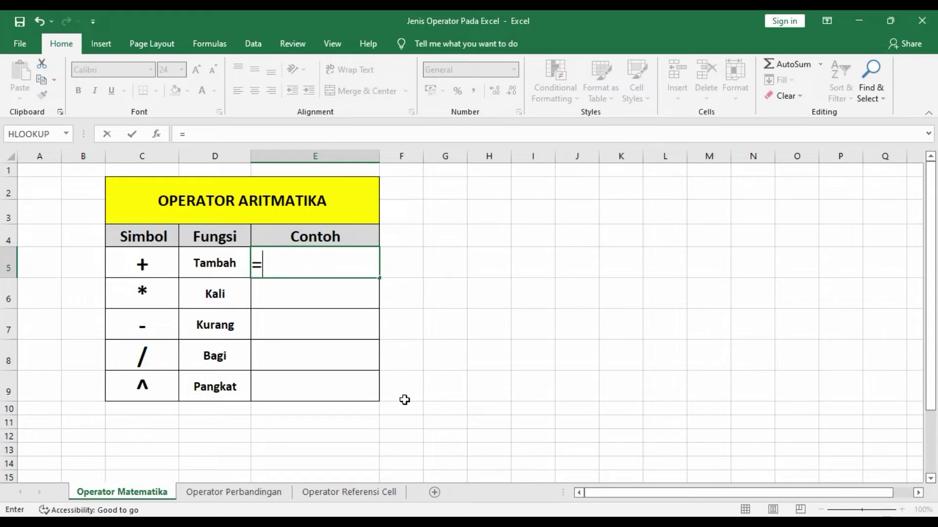
type("4+4")
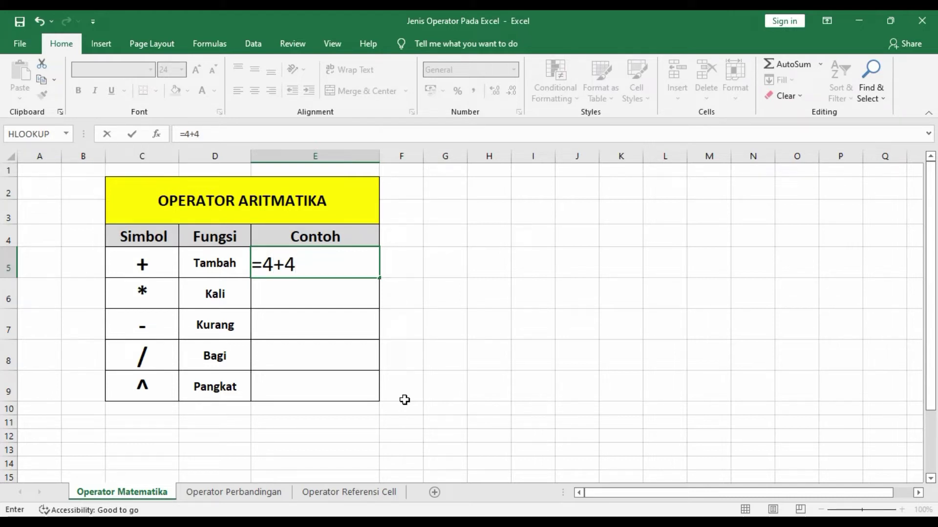
key("Return")
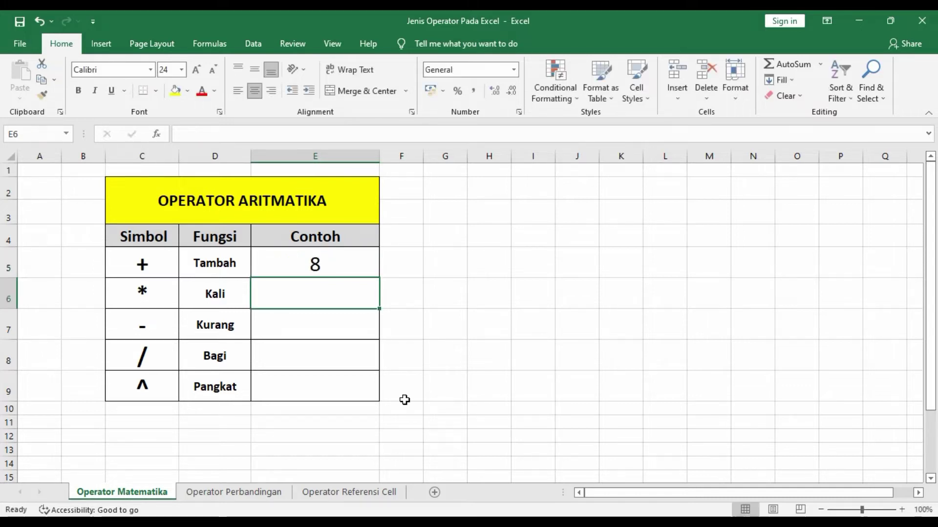
left_click(335, 269)
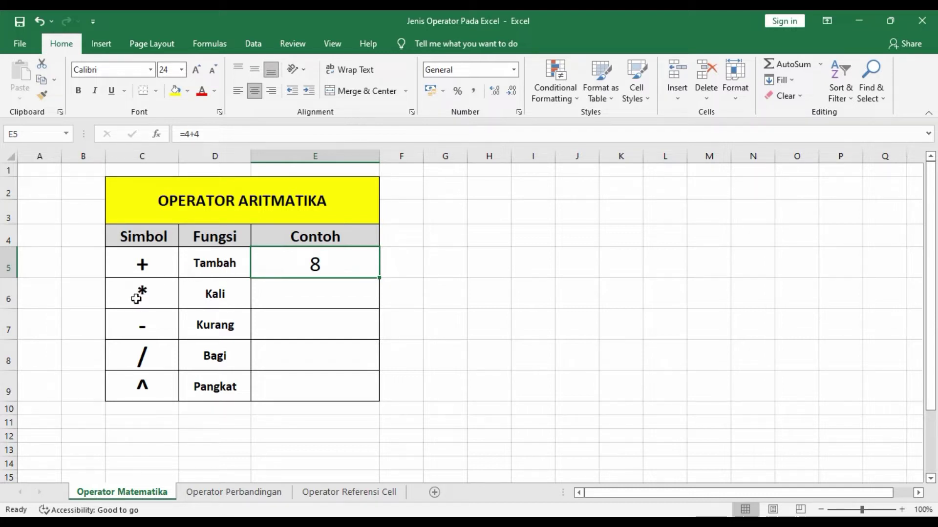
Enter the multiplication example =2*2 in cell E6 of the Kali row
left_click(280, 299)
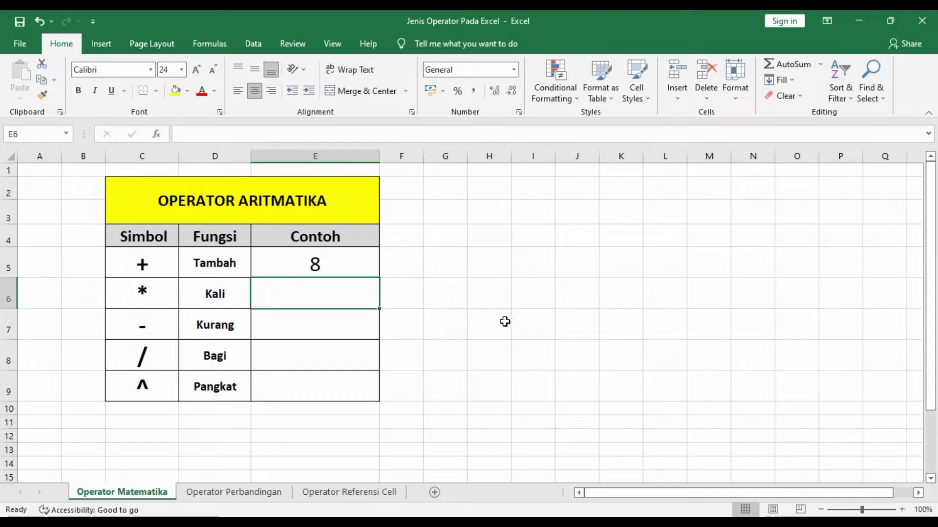
type("=2")
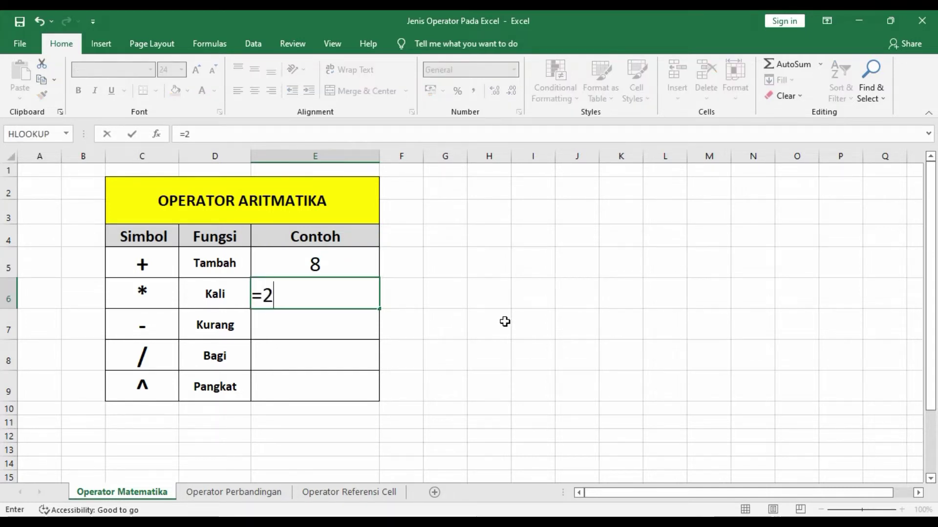
type("*2")
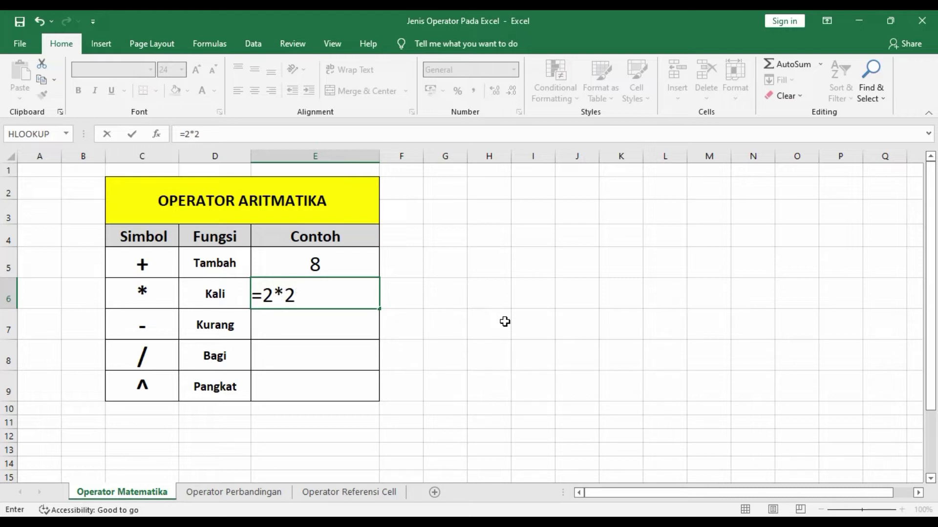
key("ctrl+Return")
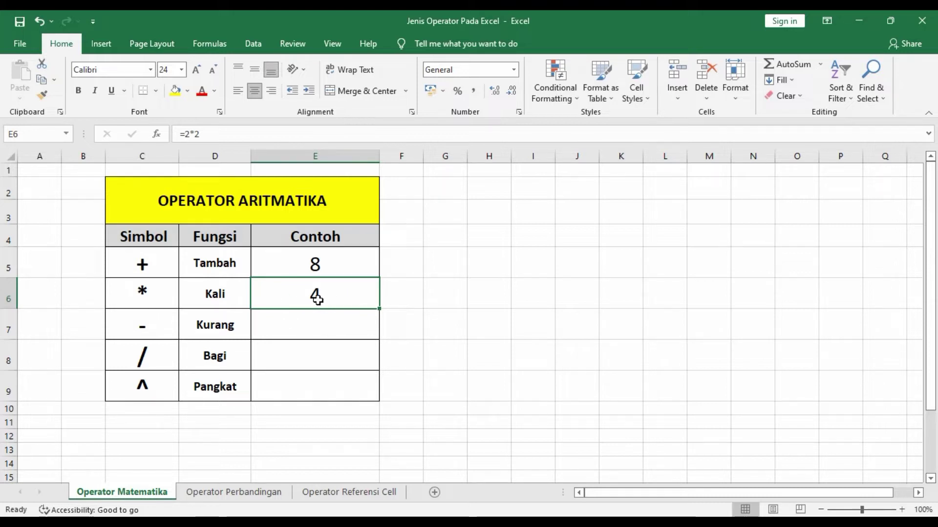
Enter the subtraction example =2-1 in cell E7 of the Kurang row
left_click(160, 323)
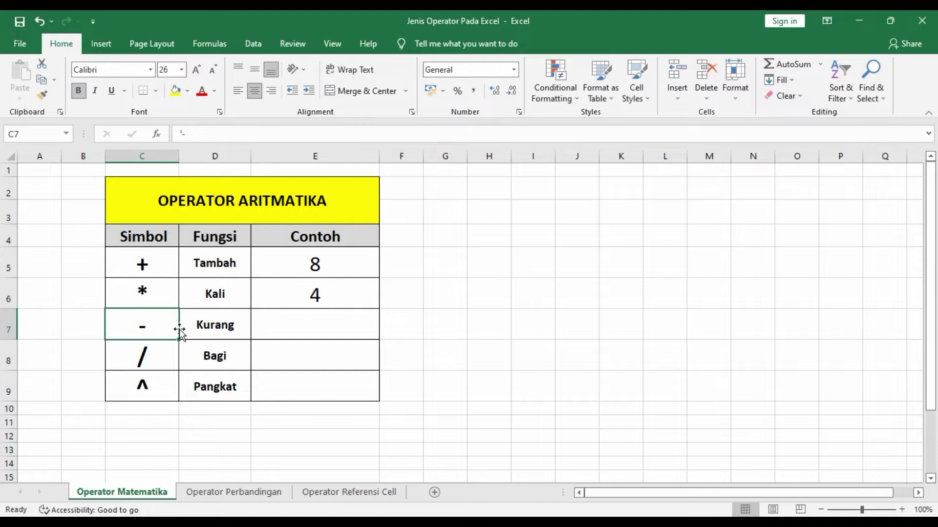
left_click(311, 329)
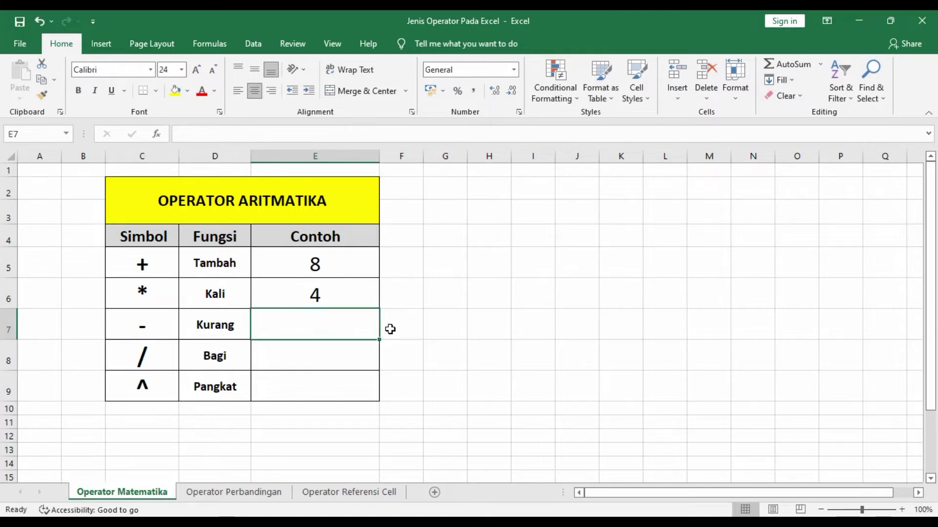
type("=2")
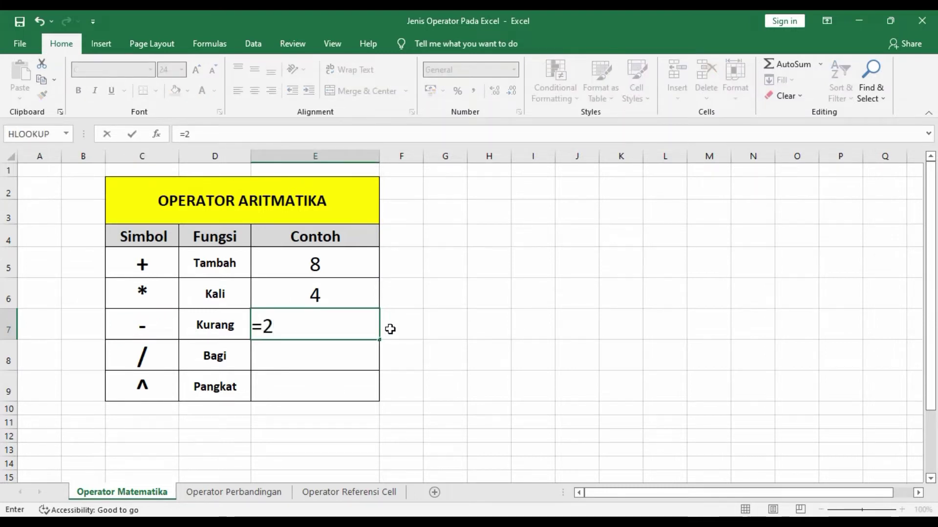
type("-1")
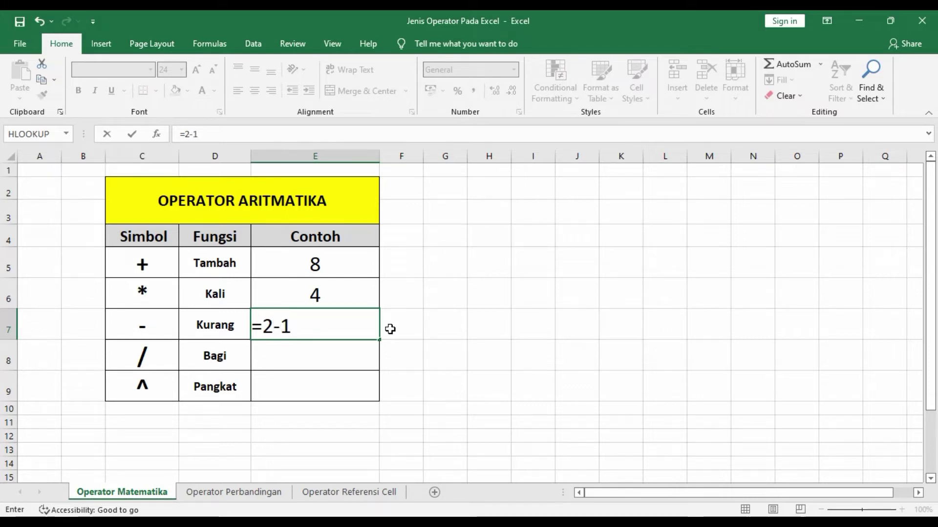
key("Return")
left_click(339, 325)
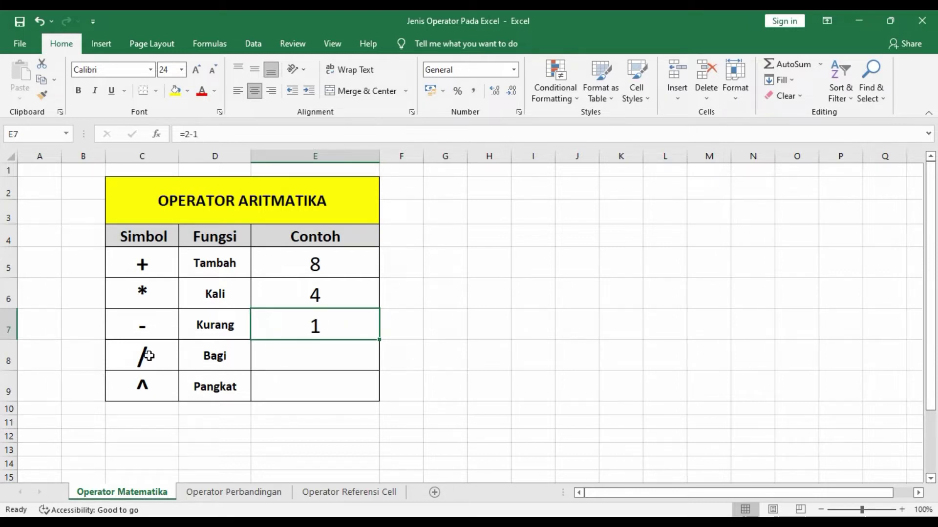
Enter the division example =4/2 in cell E8 of the Bagi row
left_click(291, 356)
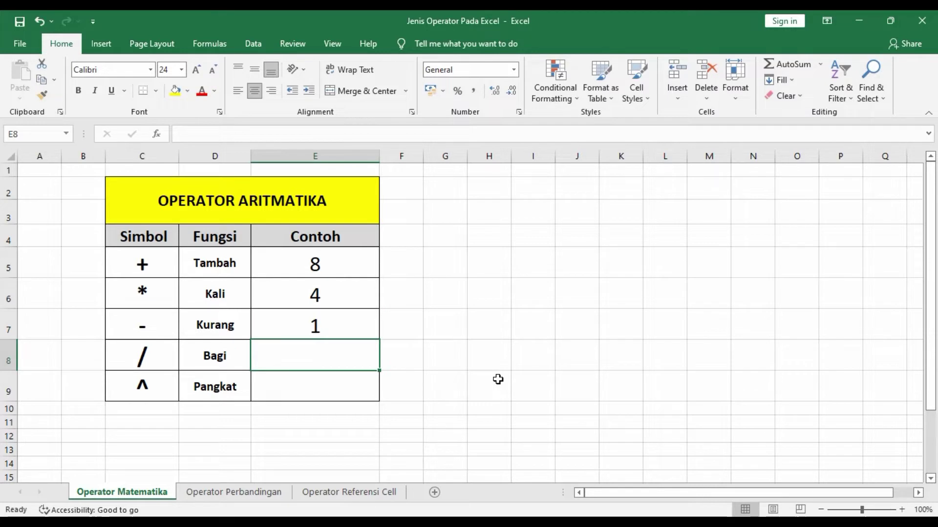
type("=4/2")
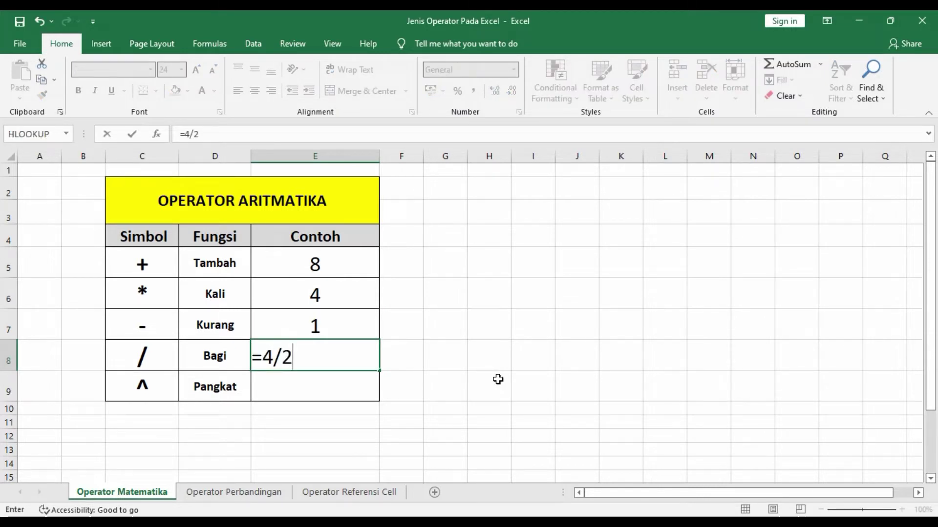
key("Return")
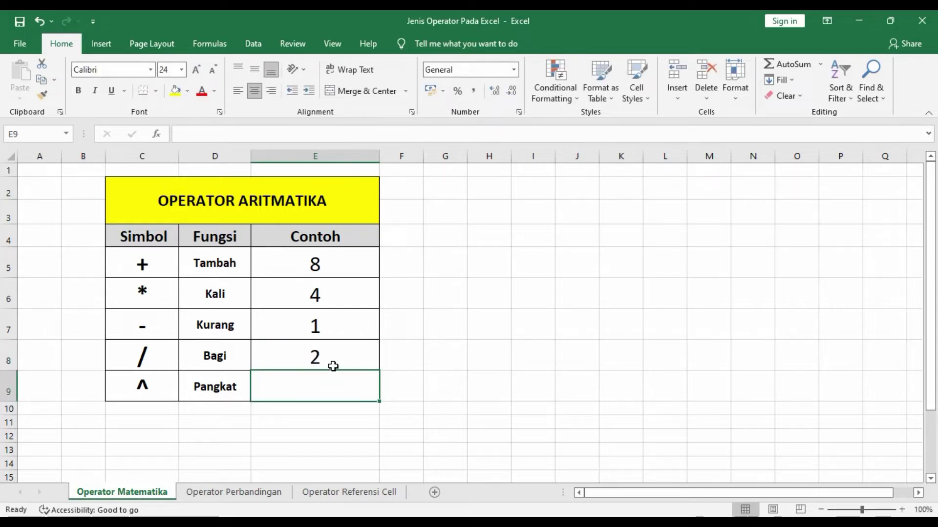
Enter the exponent example =2^2 in cell E9 of the Pangkat row
left_click(307, 394)
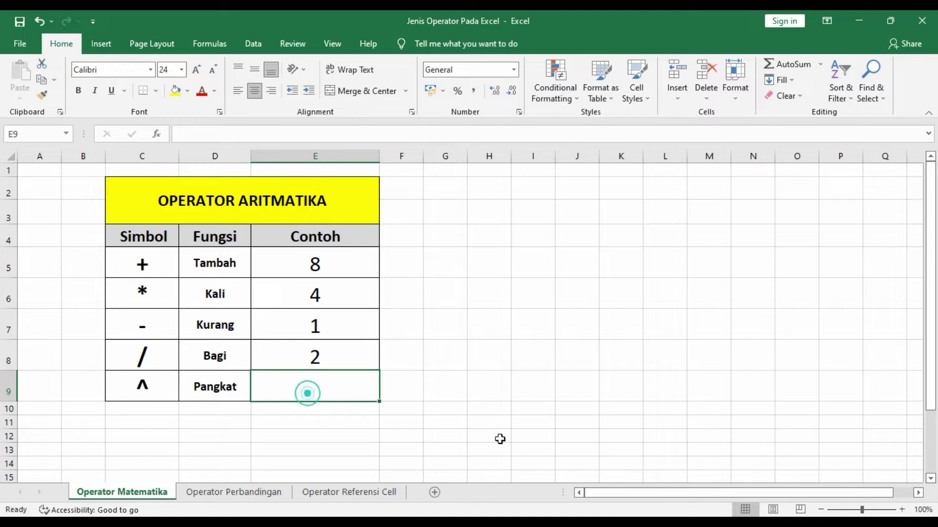
type("=2")
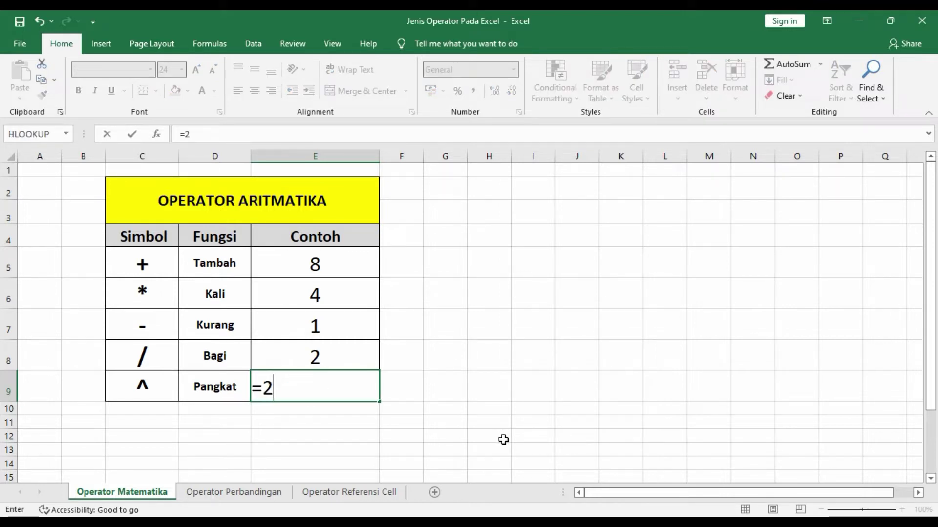
type("^2")
key("Return")
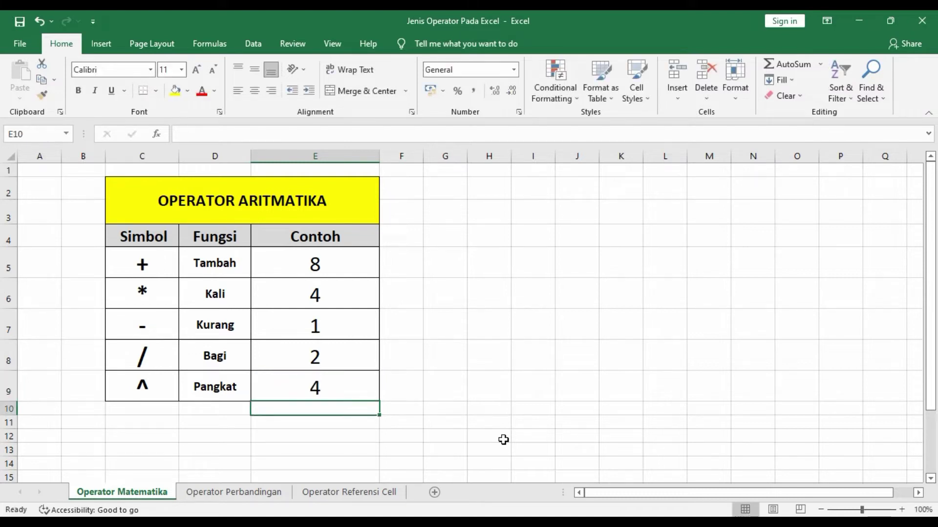
left_click(337, 387)
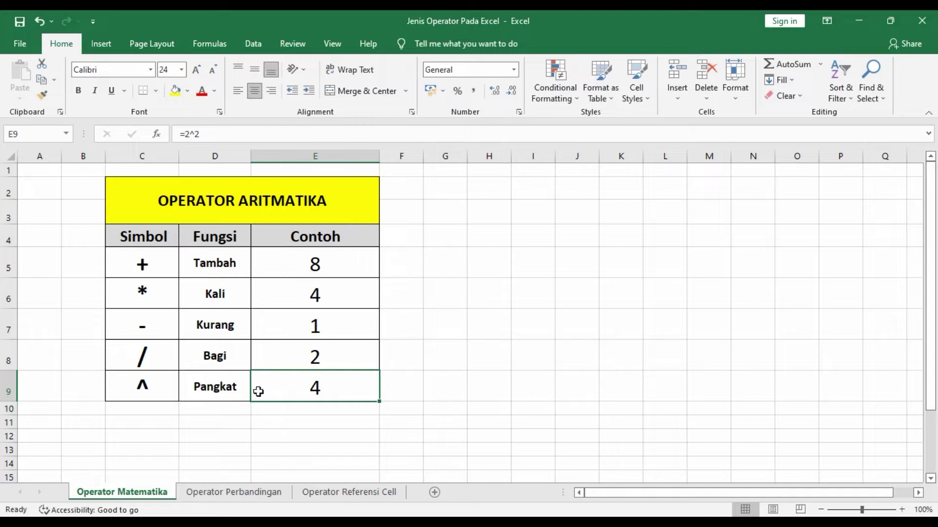
Switch to the Operator Perbandingan sheet and enter the equality example =2=2 in cell E5
left_click(251, 493)
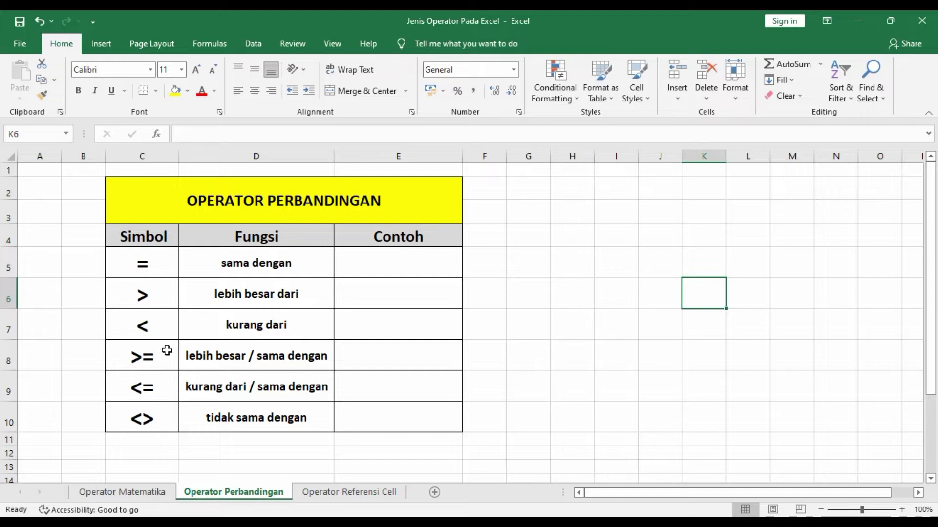
left_click(598, 412)
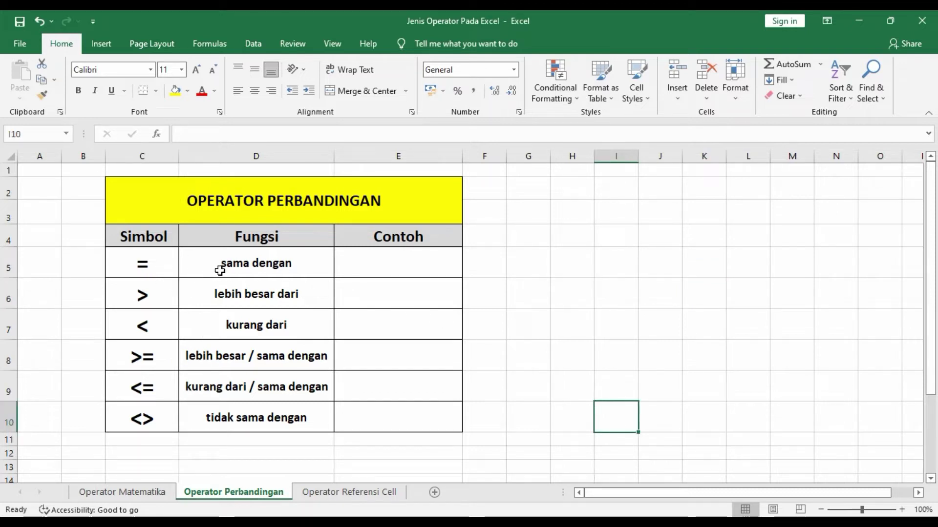
left_click(386, 263)
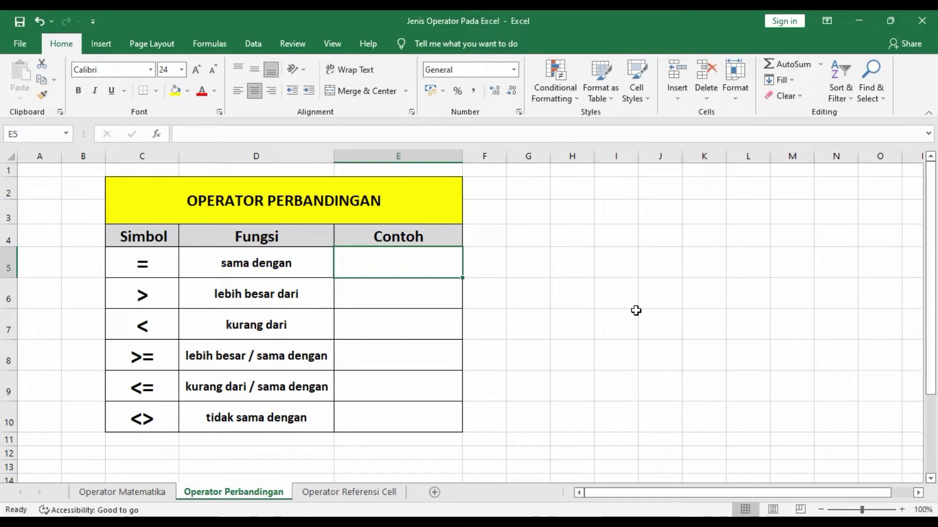
type("=")
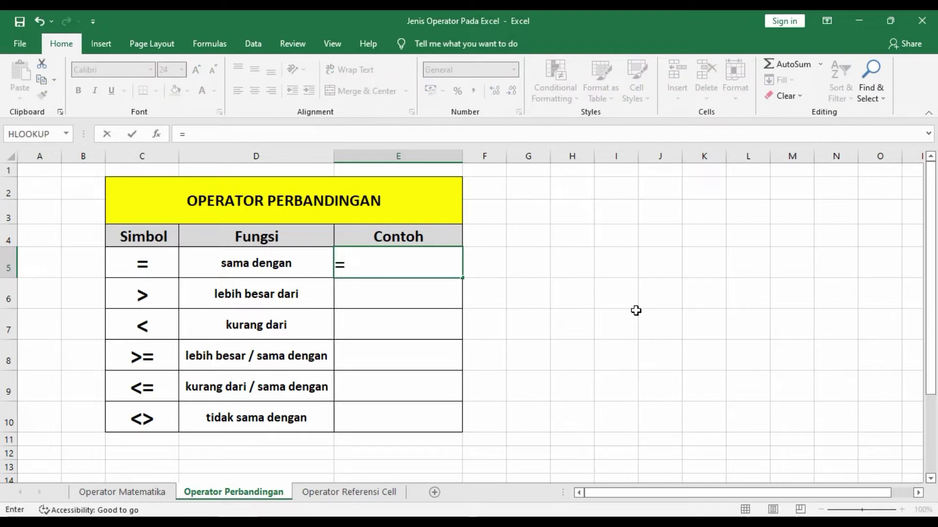
type("2=2")
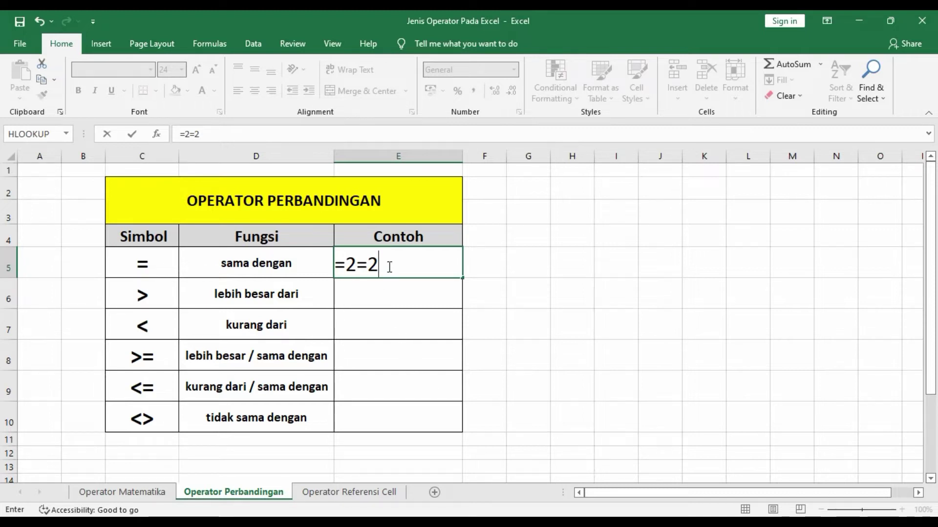
key("Return")
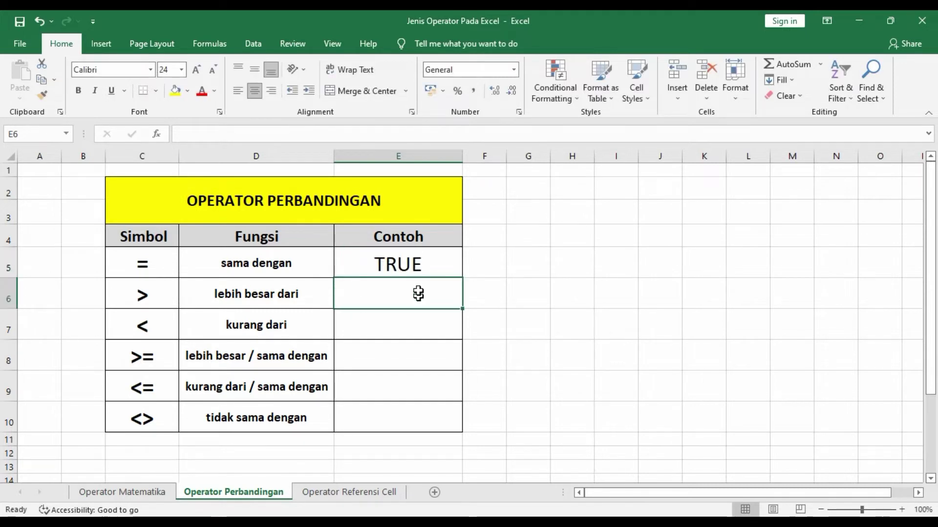
Change the equality formula in cell E5 of the sama dengan row to =2=3
left_click(410, 267)
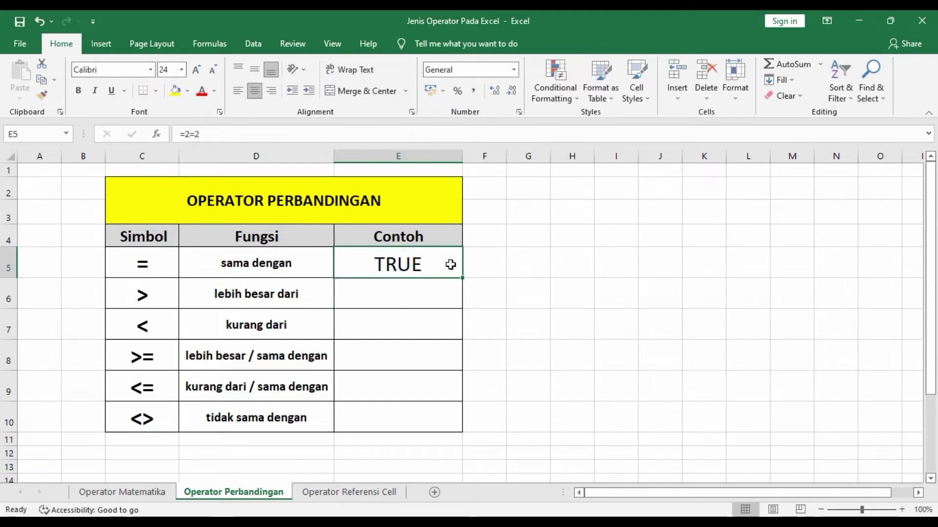
double_click(430, 268)
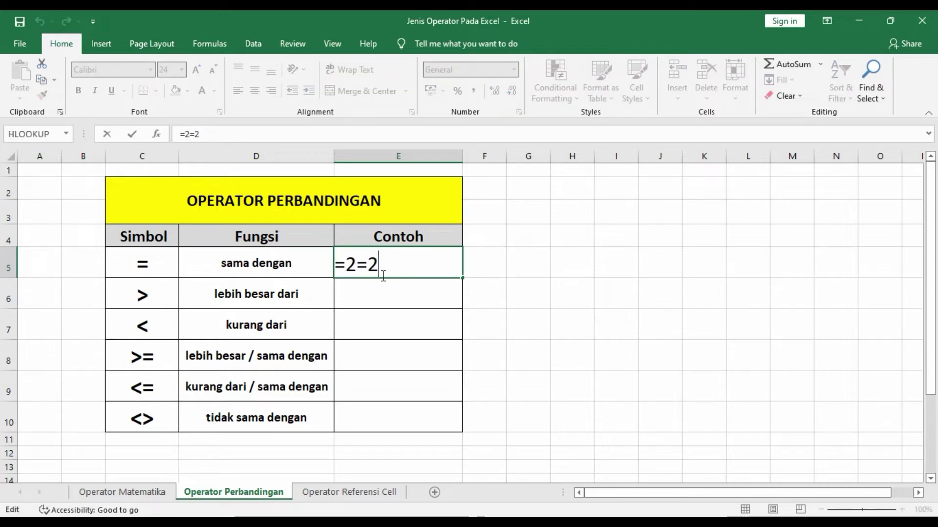
key("BackSpace")
type("3")
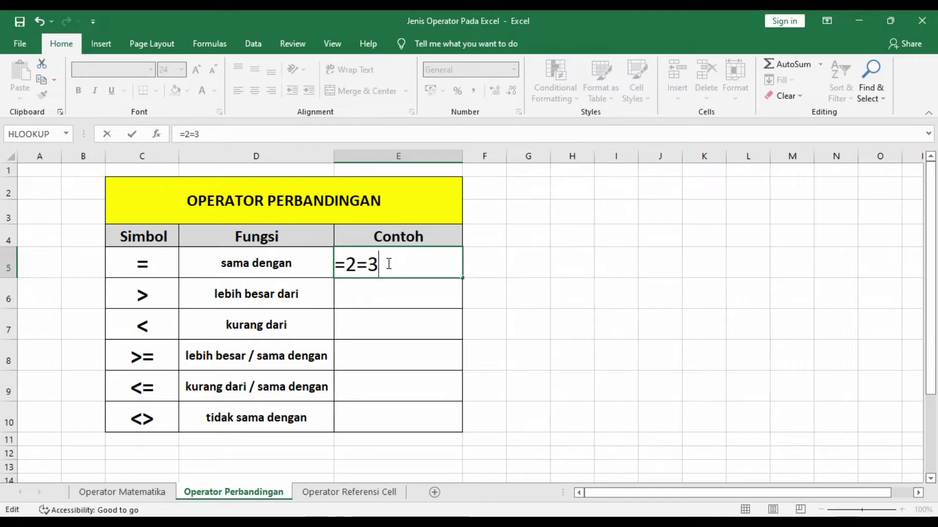
key("Return")
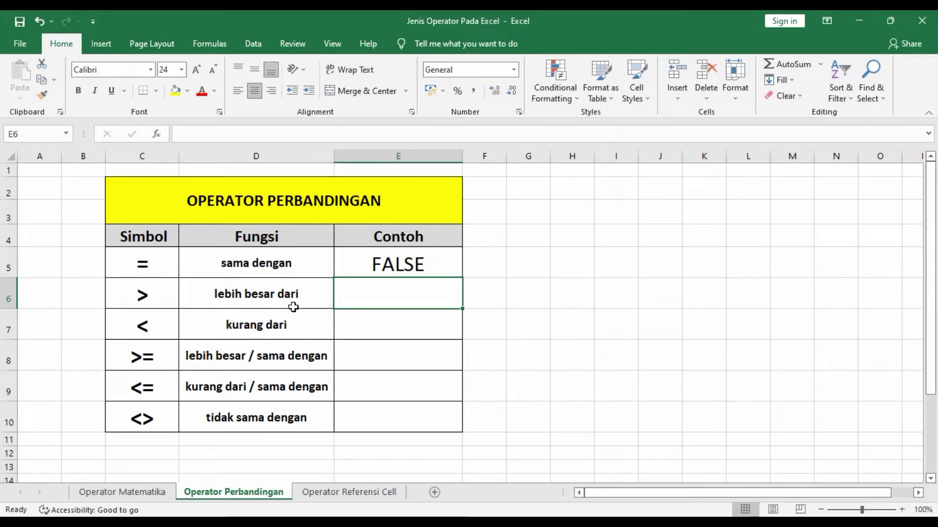
Enter the greater-than example =2>3 in cell E6 of the lebih besar dari row
left_click(404, 301)
type("=")
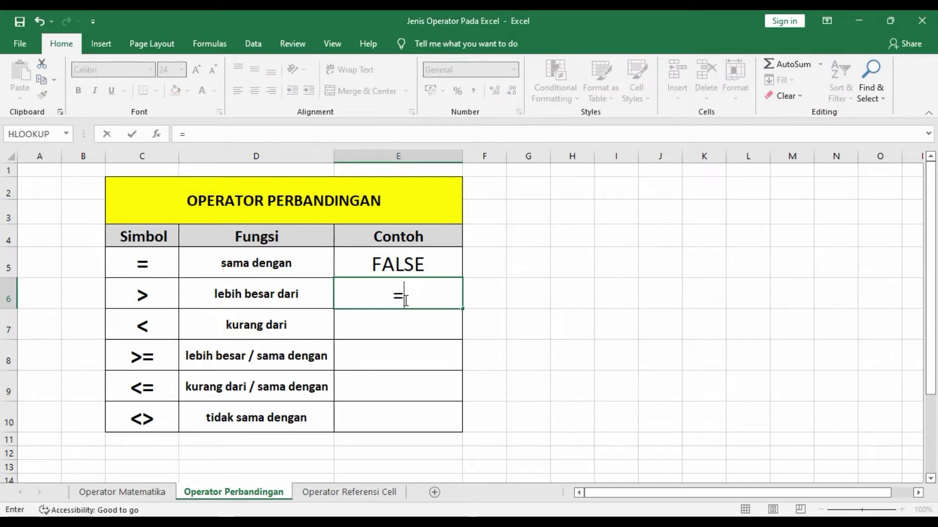
type("2>3")
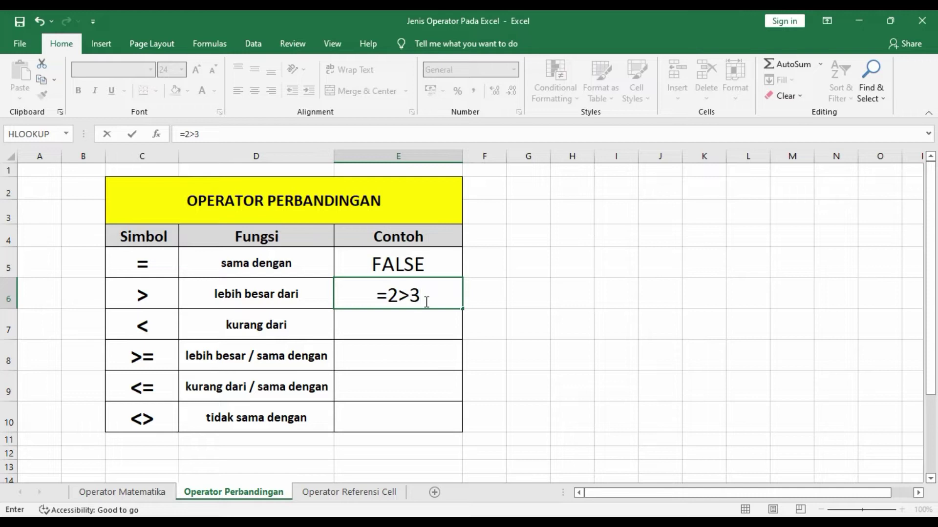
key("Return")
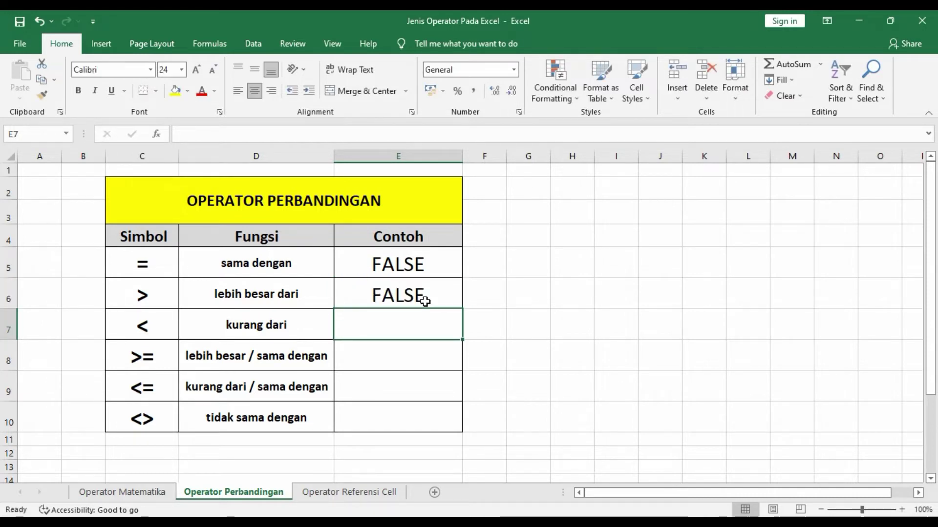
Change the greater-than formula in cell E6 of the lebih besar dari row to =2>1
left_click(425, 302)
double_click(425, 302)
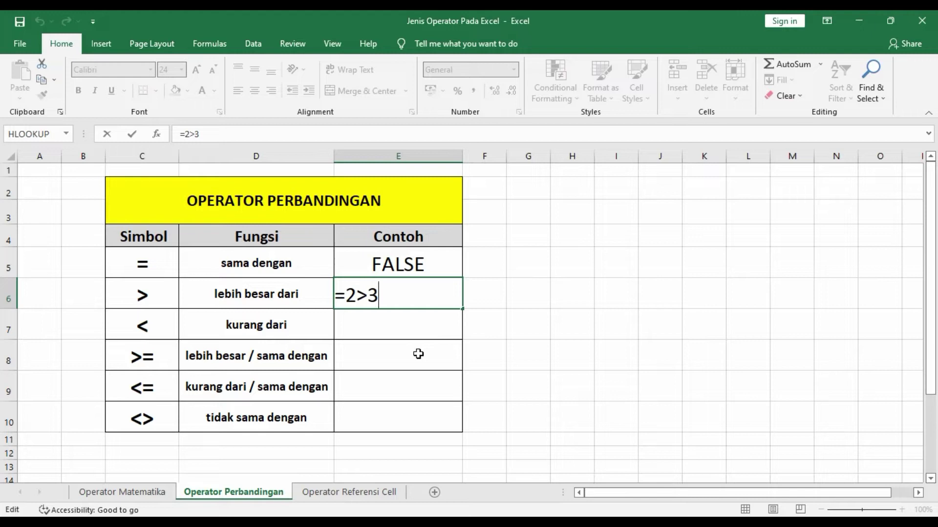
key("BackSpace")
type("1")
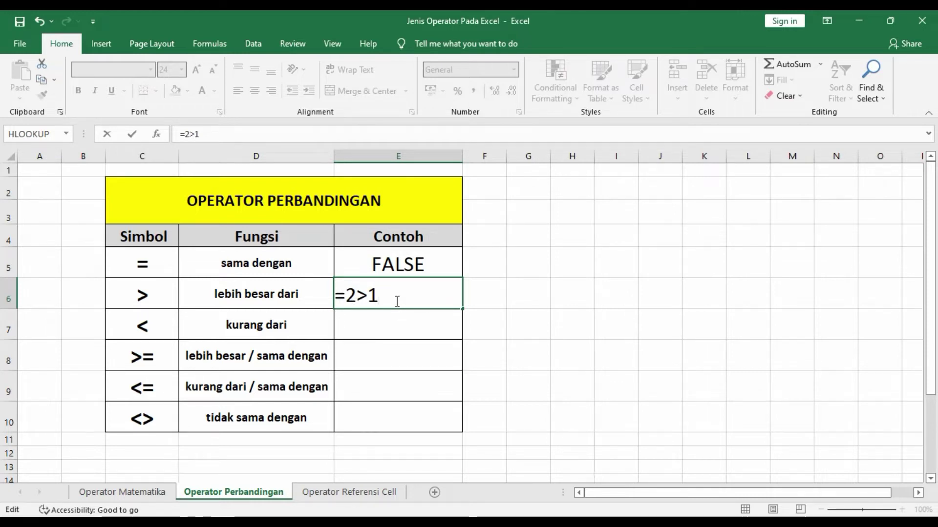
key("Return")
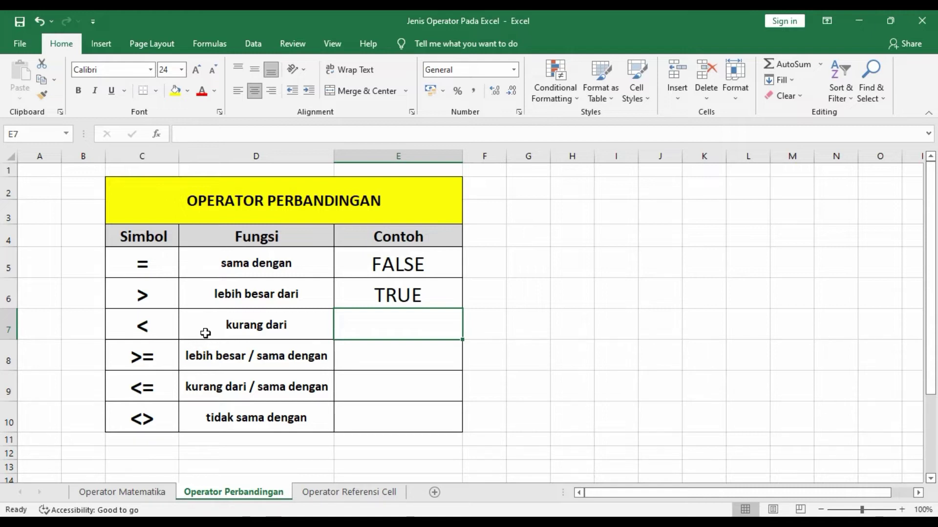
Enter the less-than example =3<2 in cell E7 of the kurang dari row
left_click(387, 330)
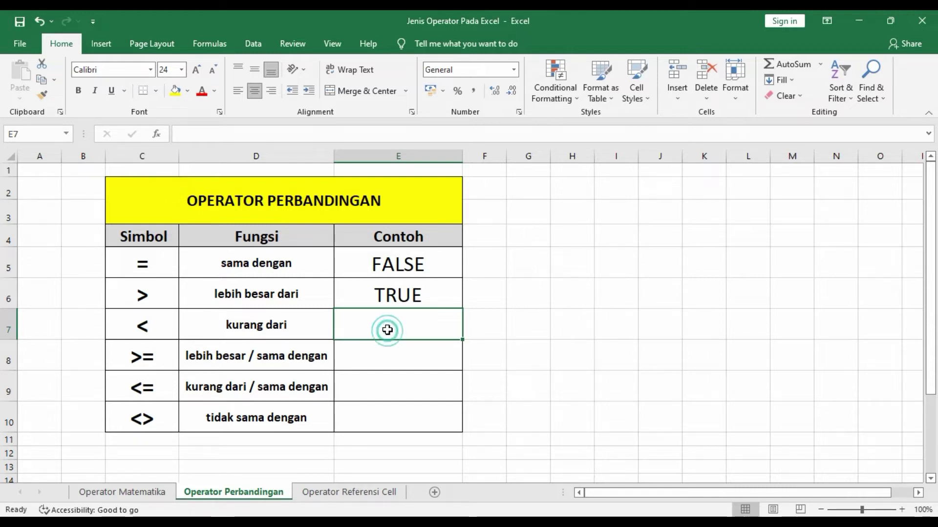
type("=")
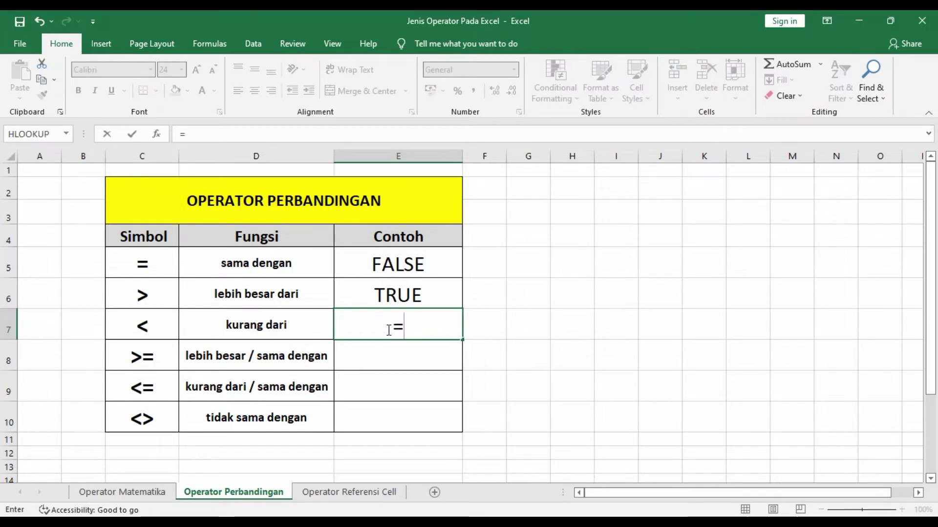
type("3")
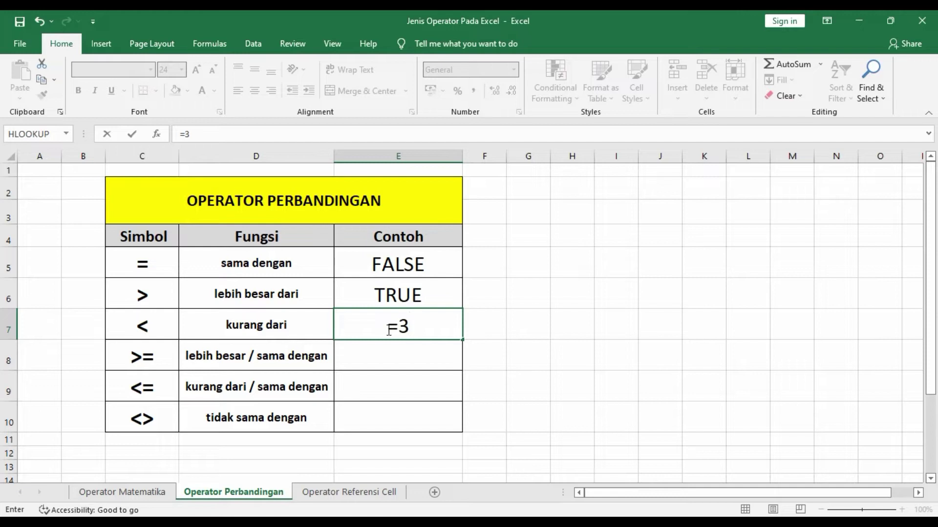
type("<2")
key("Return")
Change the less-than formula in cell E7 of the kurang dari row to =3<4
left_click(400, 329)
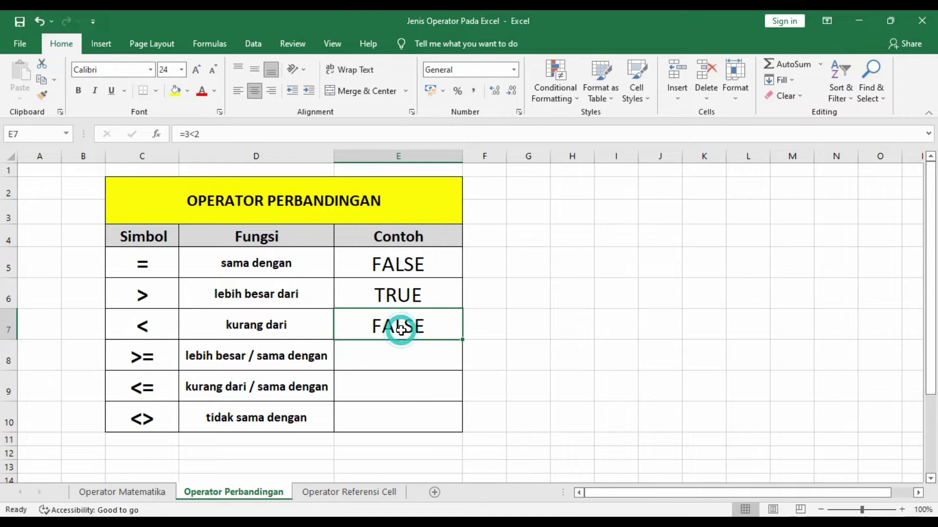
double_click(401, 329)
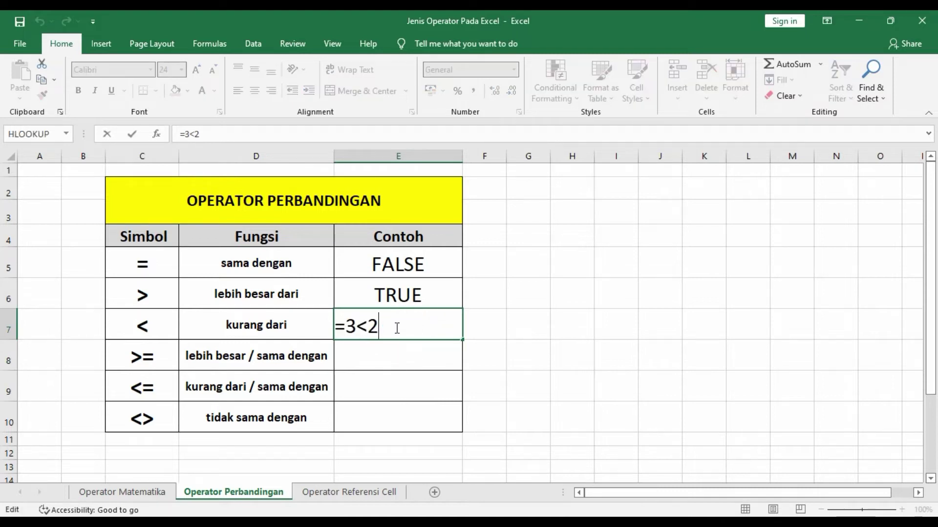
key("BackSpace")
type("4")
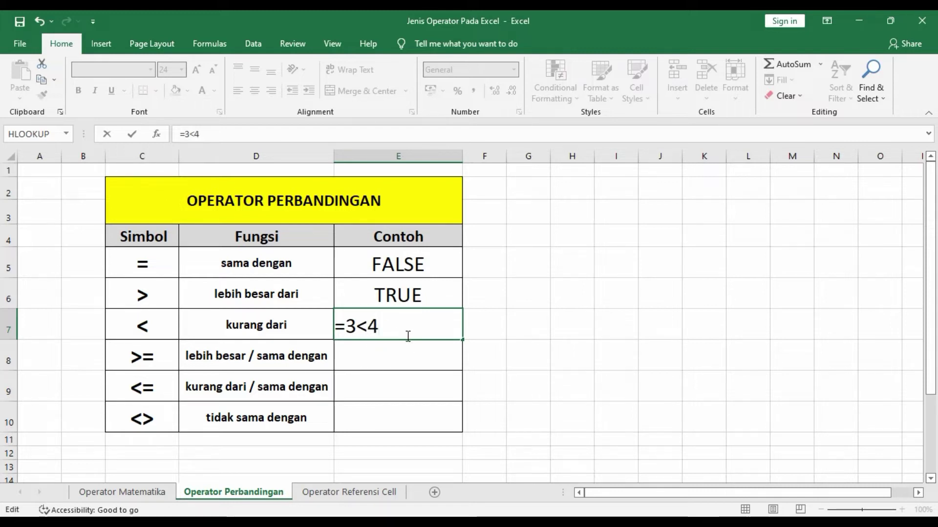
key("Return")
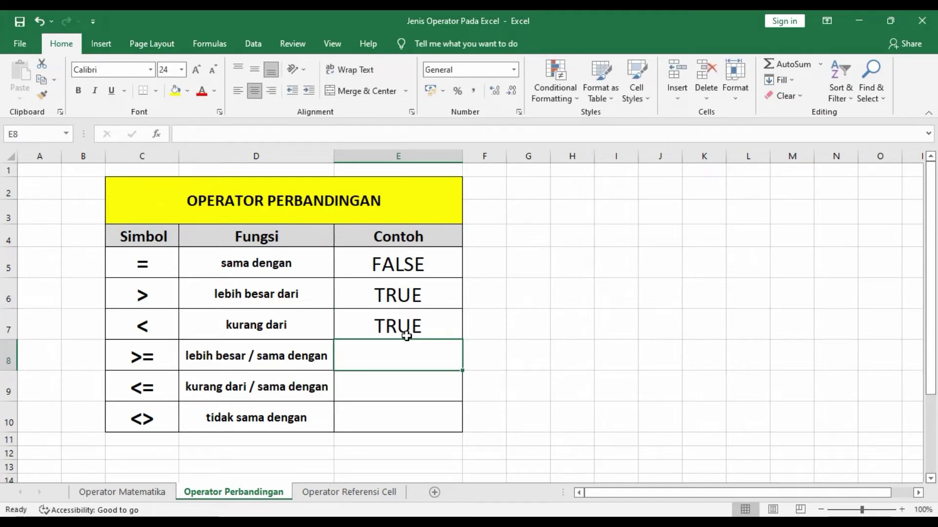
Enter the greater-than-or-equal example =4>=5 in cell E8 of the lebih besar / sama dengan row
left_click(390, 356)
type("=")
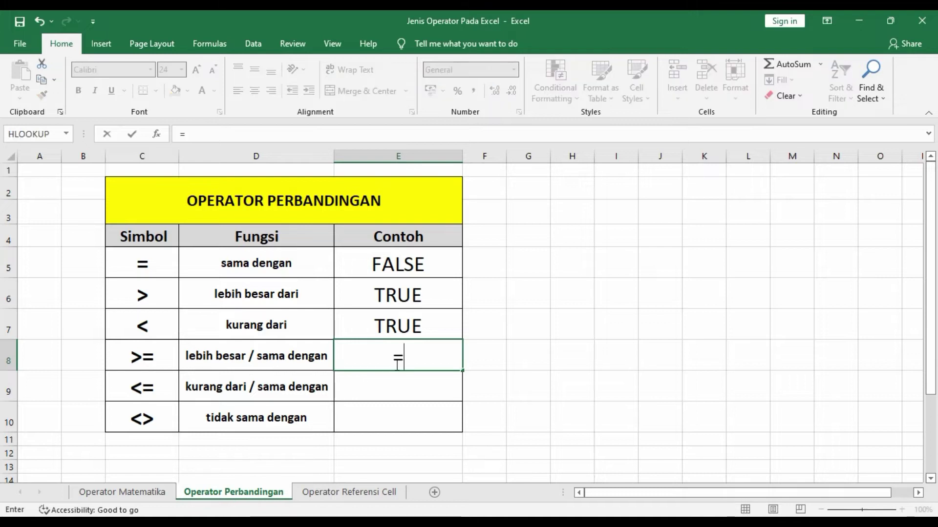
type("4>=")
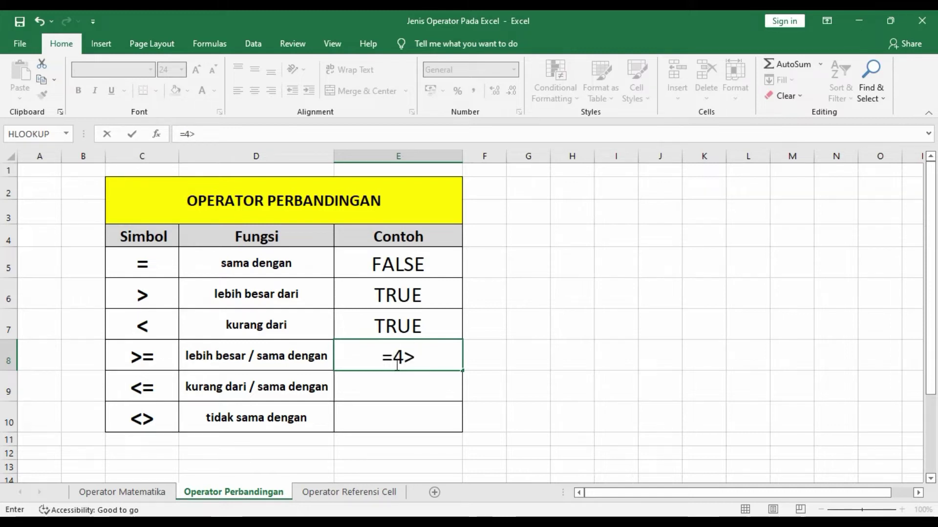
type("5")
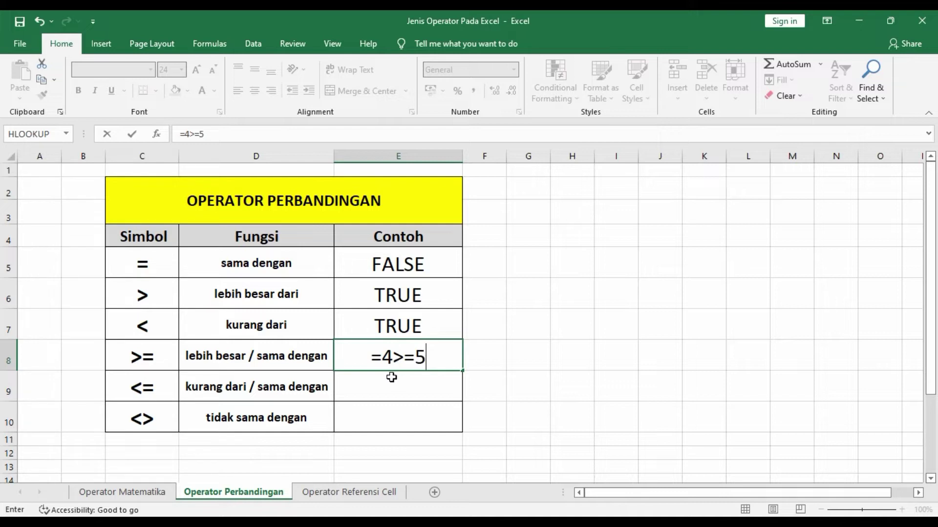
key("Return")
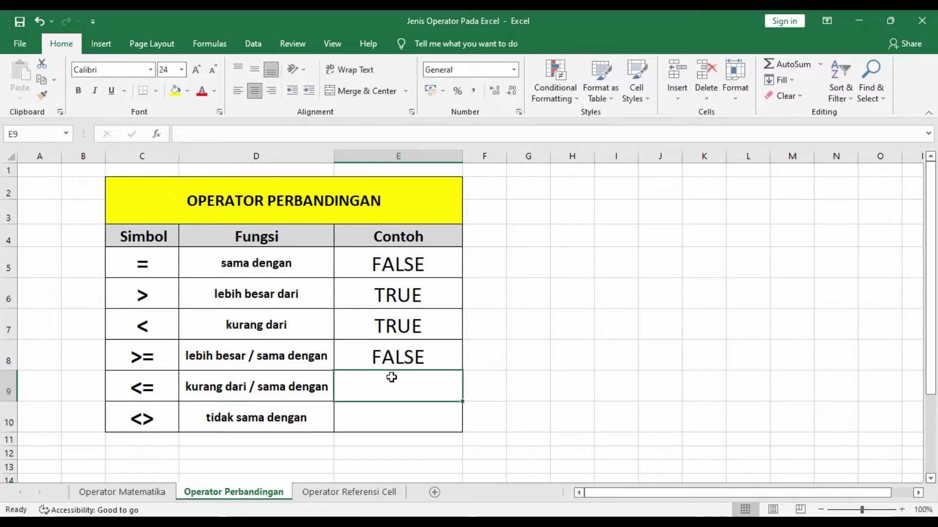
Change the greater-than-or-equal formula in cell E8 to =4>=4 to compare equal numbers
left_click(418, 362)
double_click(418, 362)
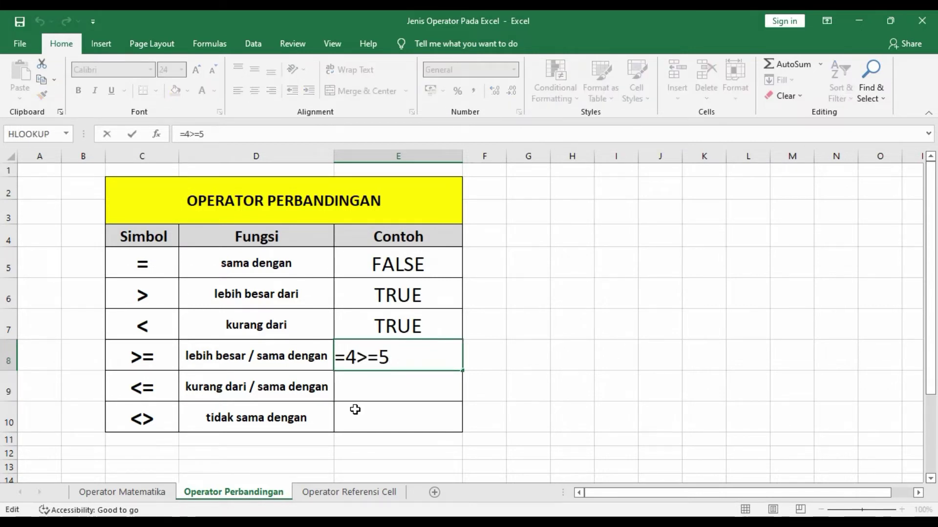
key("BackSpace")
type("4")
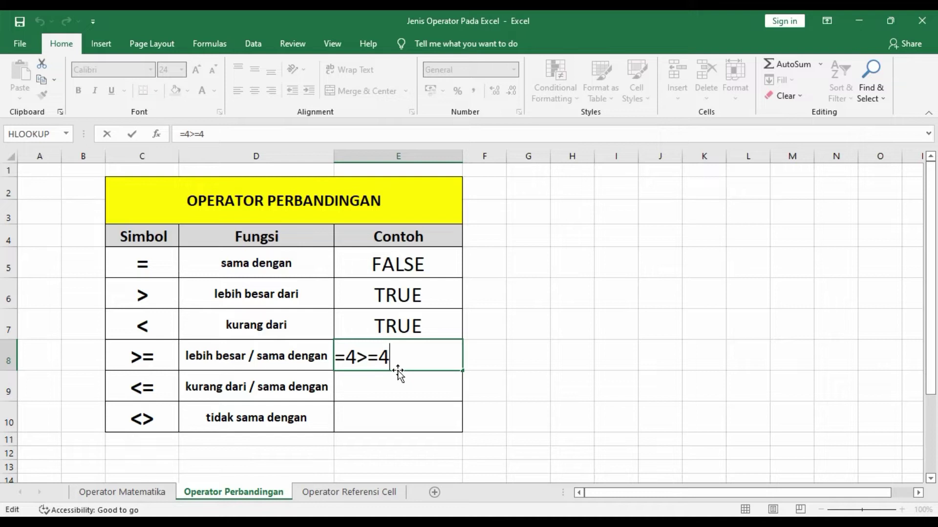
key("Return")
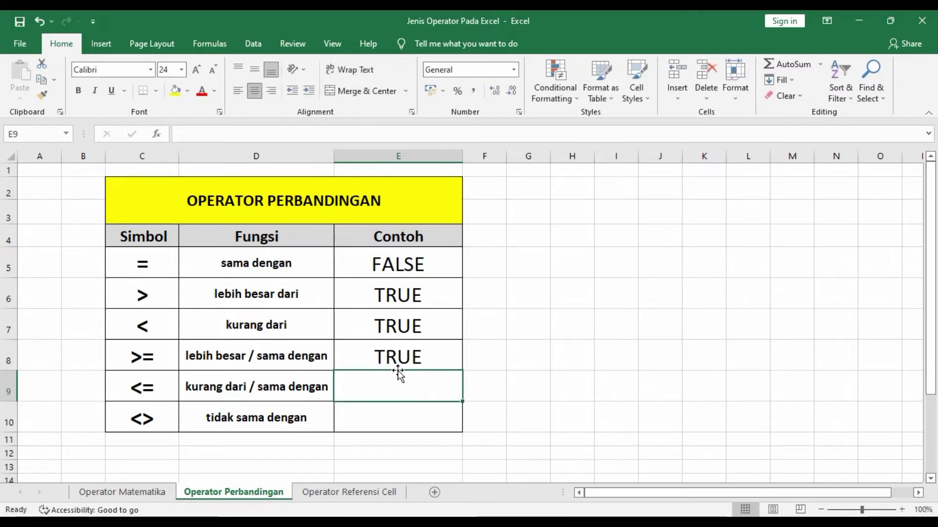
Change the greater-than-or-equal formula in cell E8 to =4>=3 to compare with a smaller number
double_click(397, 357)
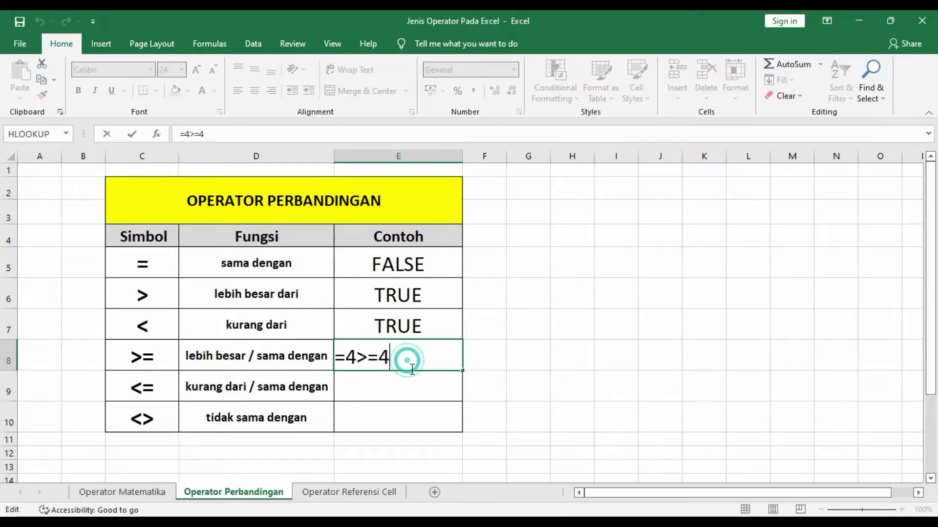
key("BackSpace")
type("3")
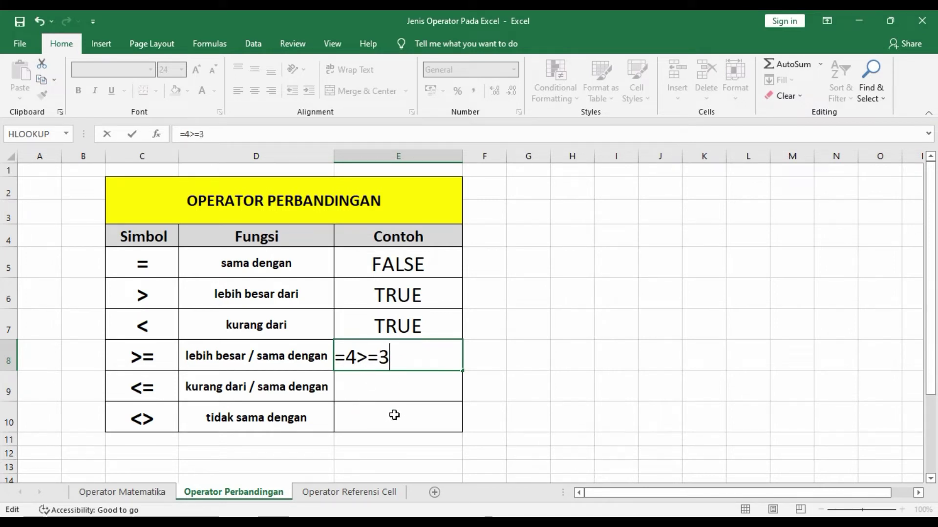
key("Return")
Set the formula in cell E8 of the lebih besar / sama dengan row back to =4>=5
double_click(413, 359)
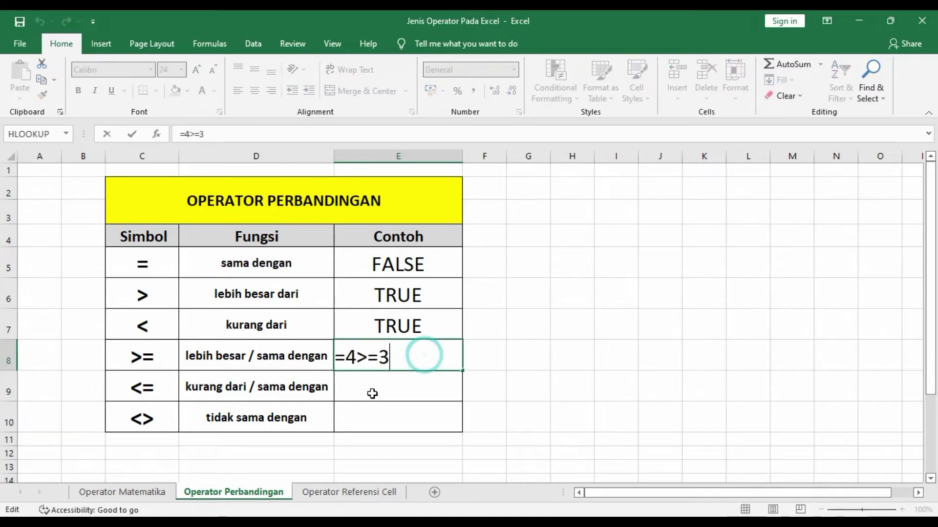
key("BackSpace")
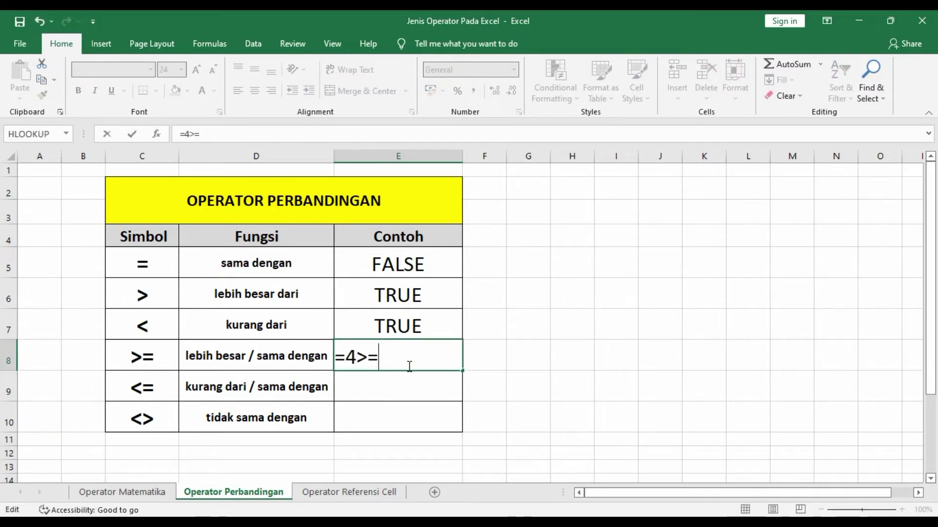
type("5")
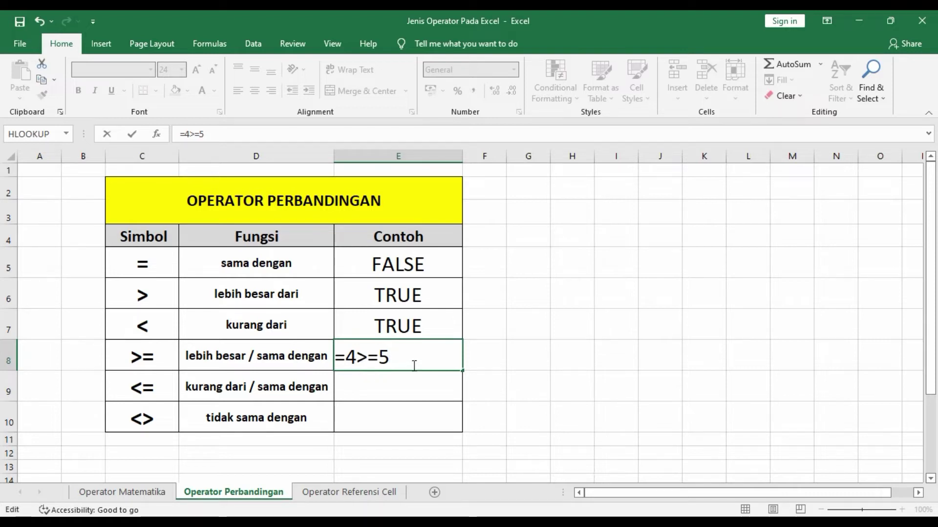
key("Return")
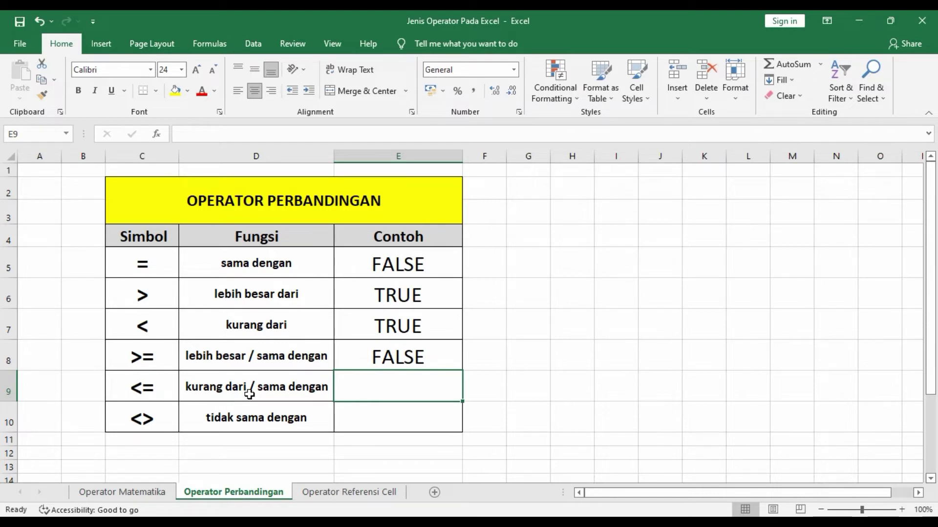
Enter the less-than-or-equal example =3<=2 in cell E9 of the kurang dari / sama dengan row
left_click(369, 394)
type("=3<=2")
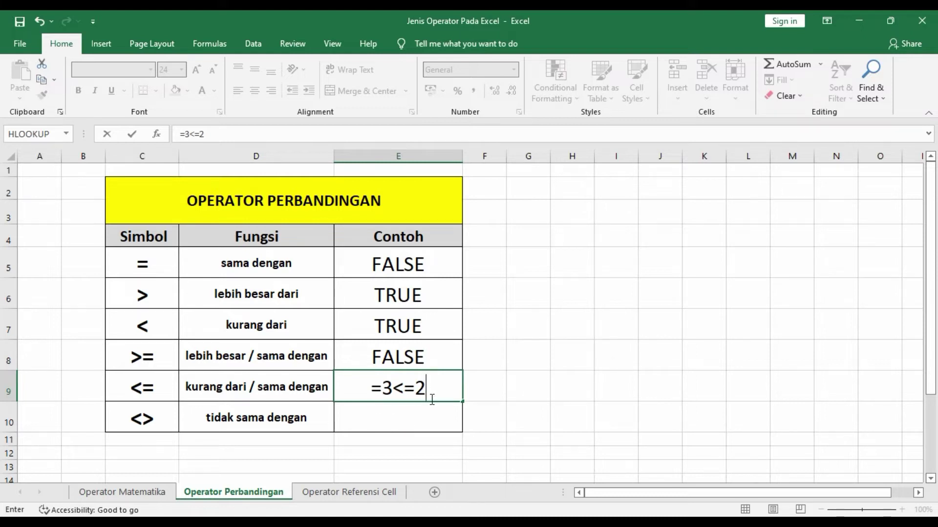
key("Return")
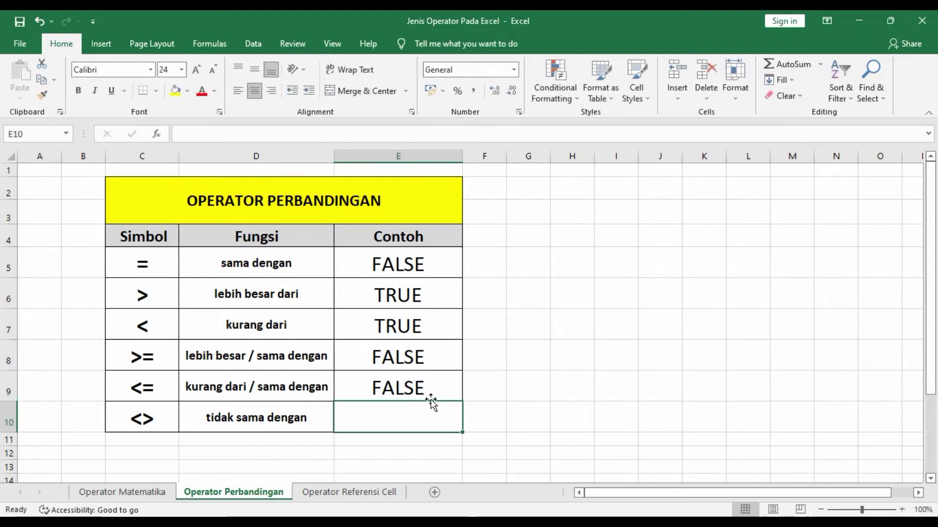
Change the less-than-or-equal formula in cell E9 of the kurang dari / sama dengan row to =3<=3
left_click(407, 391)
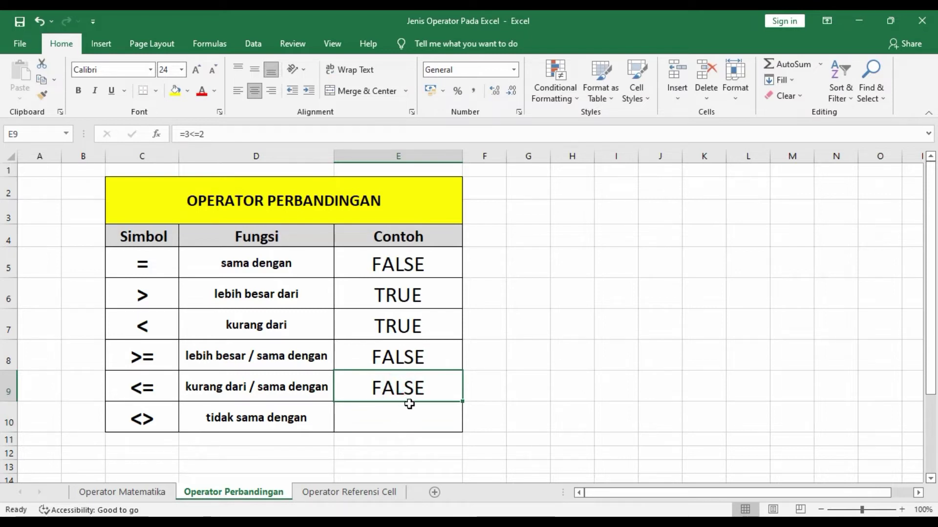
double_click(408, 393)
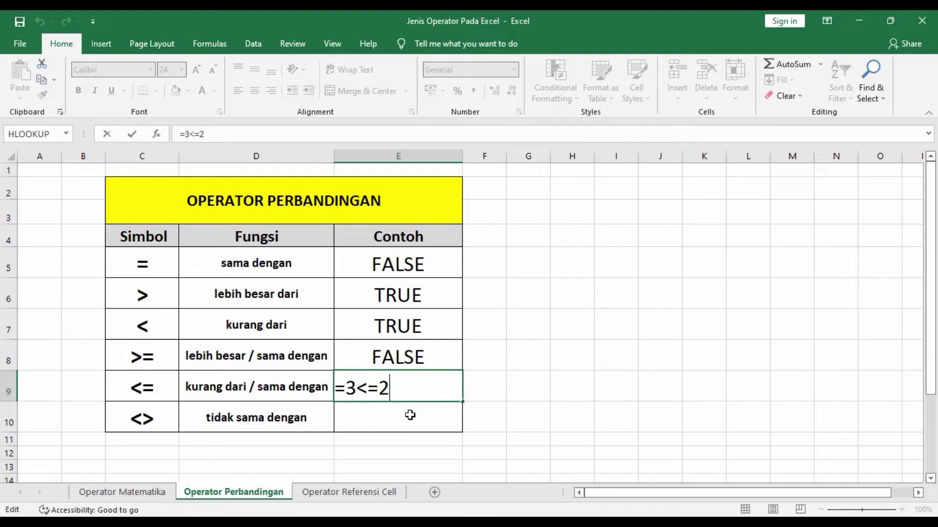
key("BackSpace")
type("3")
key("Return")
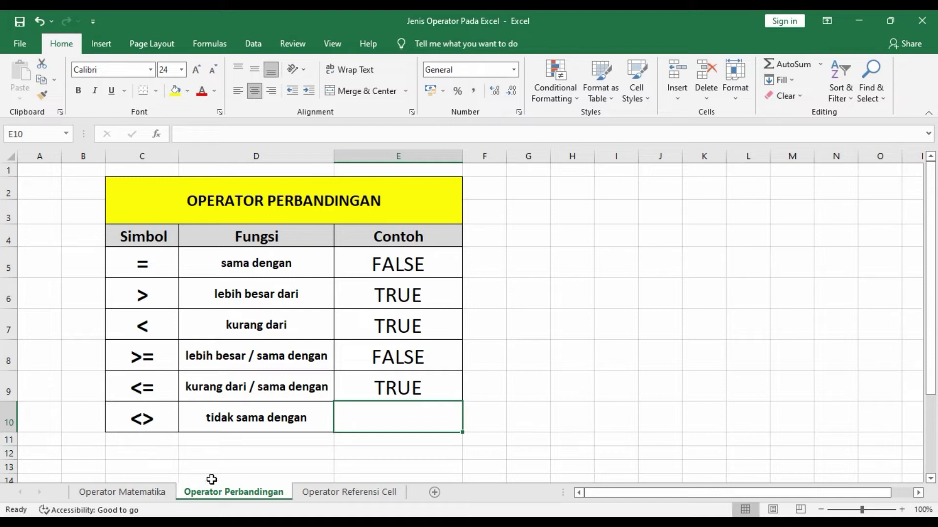
Enter the not-equal example =2<>2 in cell E10 of the tidak sama dengan row
left_click(372, 422)
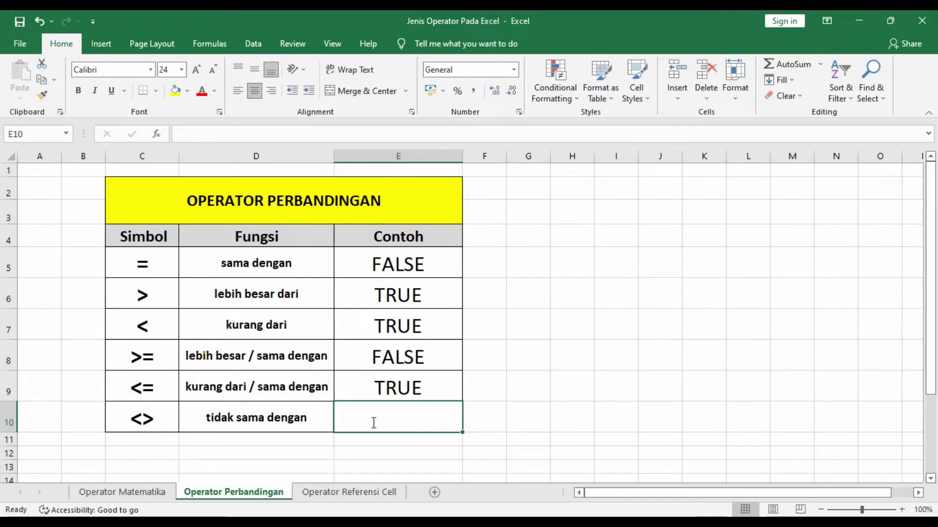
type("=")
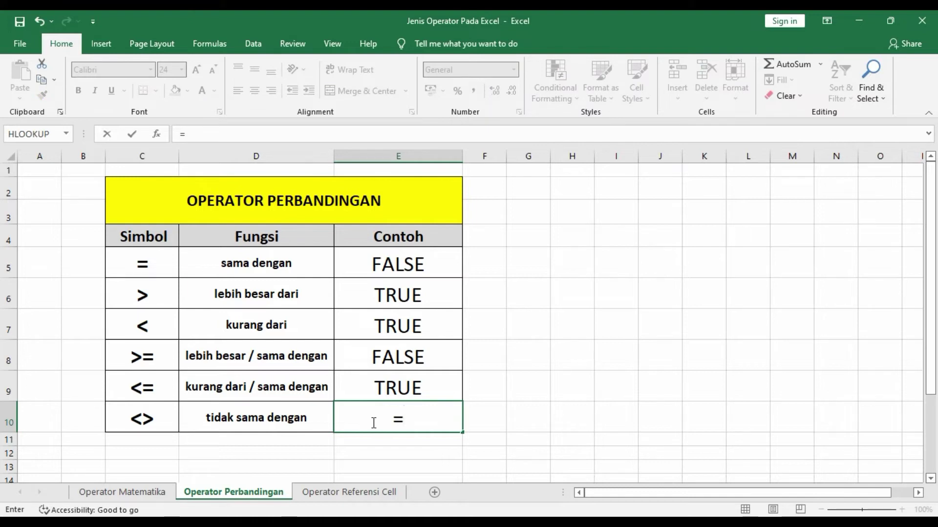
type("2<>2")
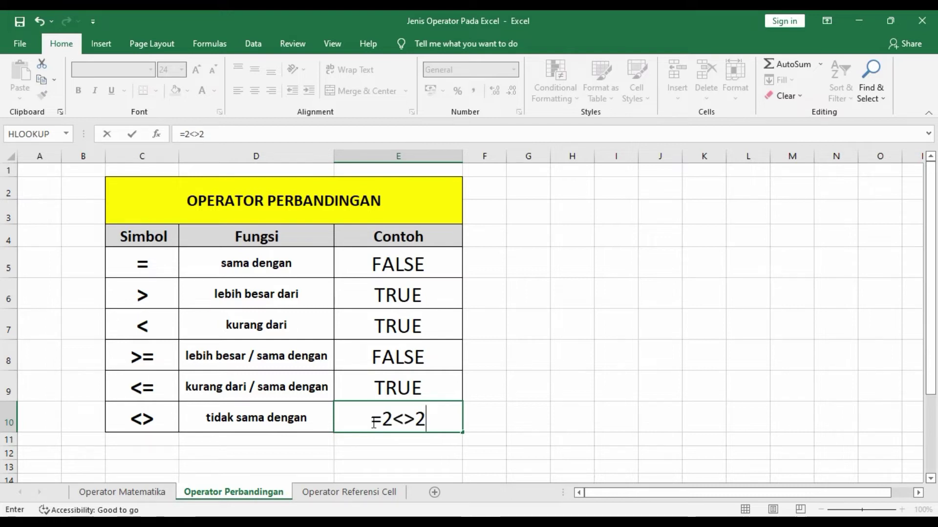
key("Return")
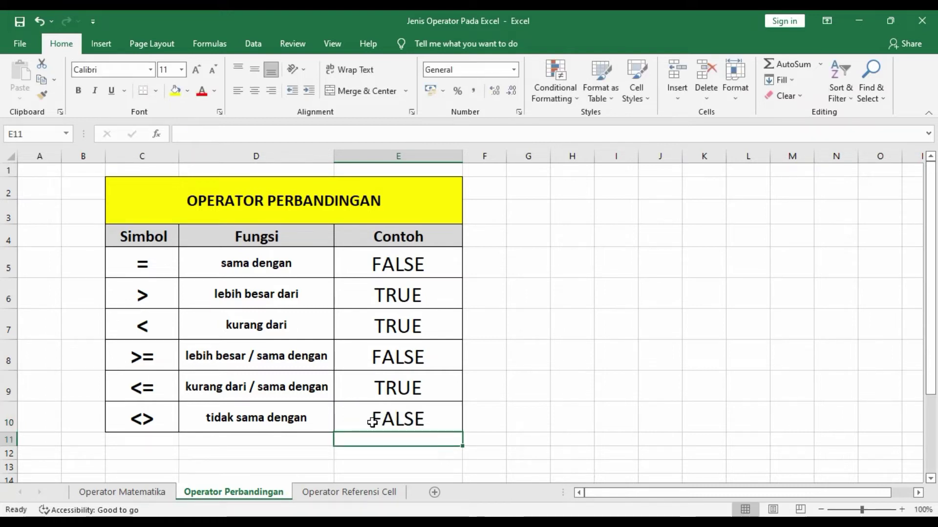
Change the not-equal formula in cell E10 of the tidak sama dengan row to =2<>3
left_click(372, 422)
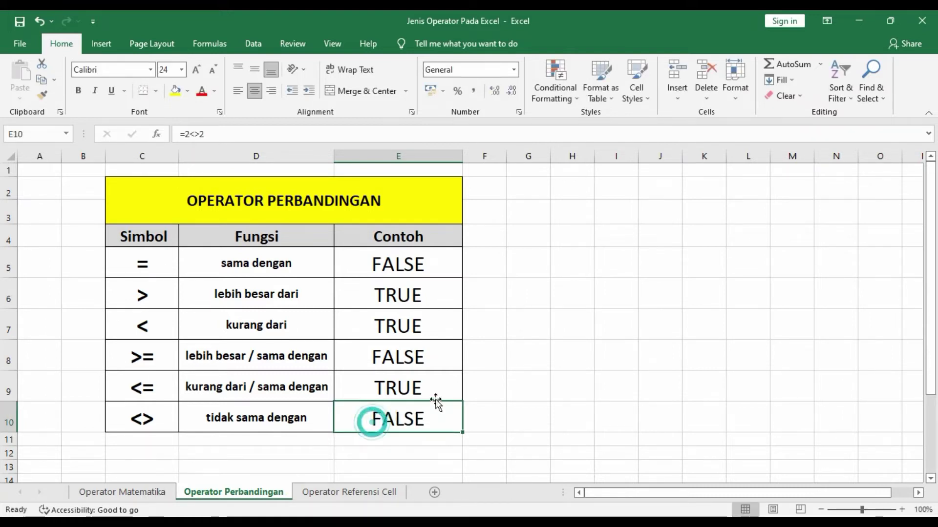
double_click(419, 423)
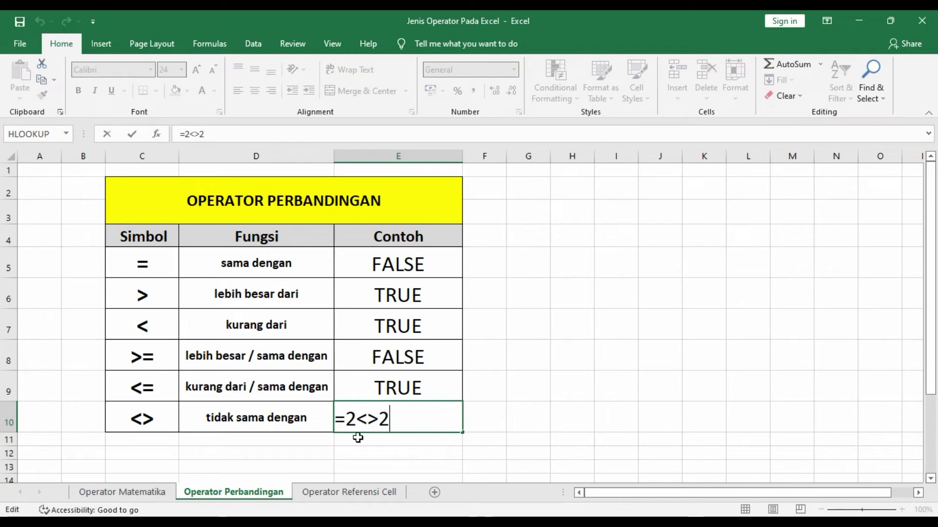
key("BackSpace")
type("3")
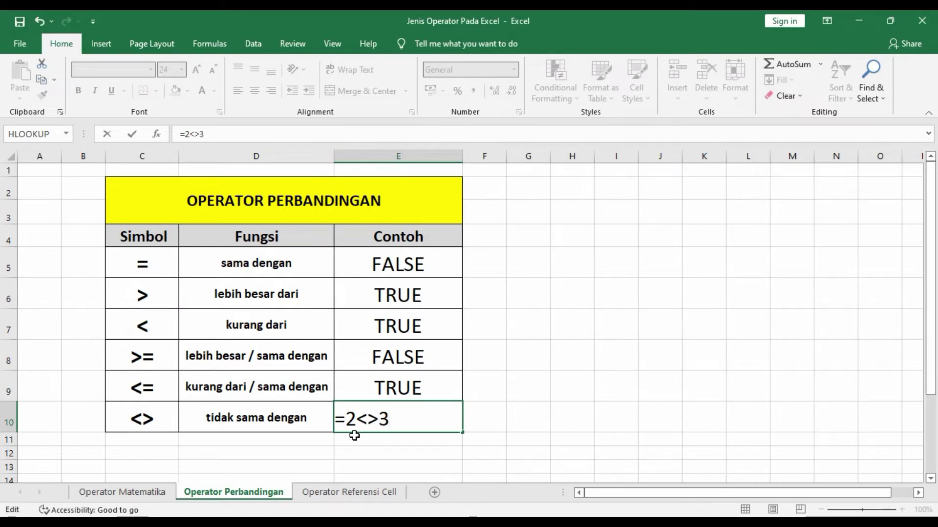
key("Return")
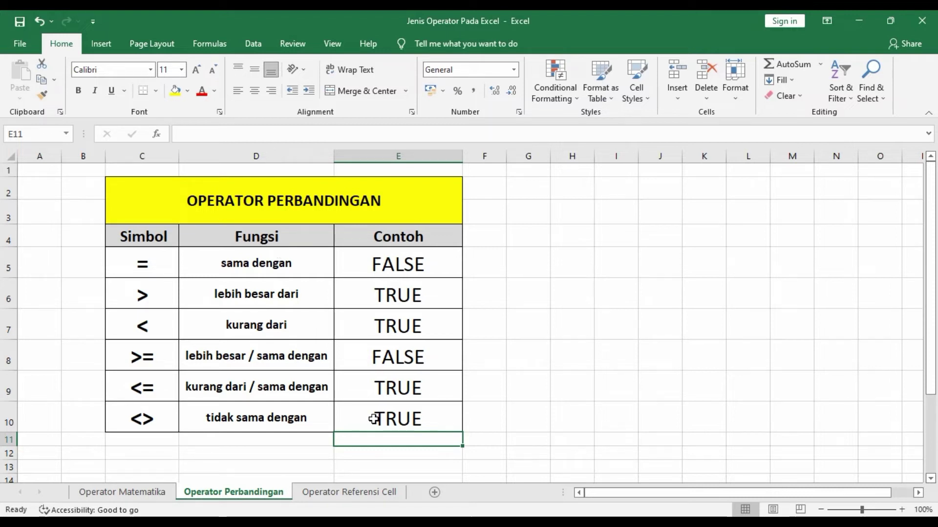
Open the Operator Referensi Cell sheet and select the merged example cell H5 under Contoh
left_click(349, 493)
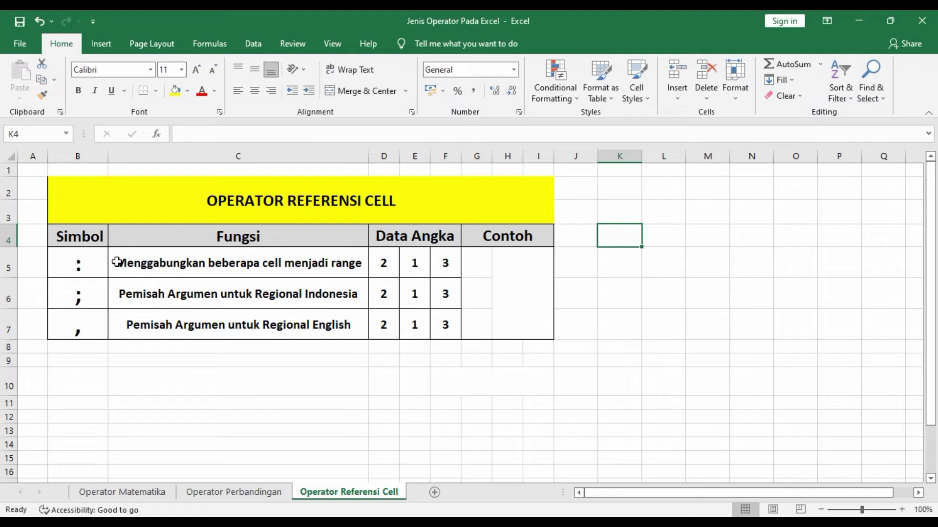
left_click(519, 259)
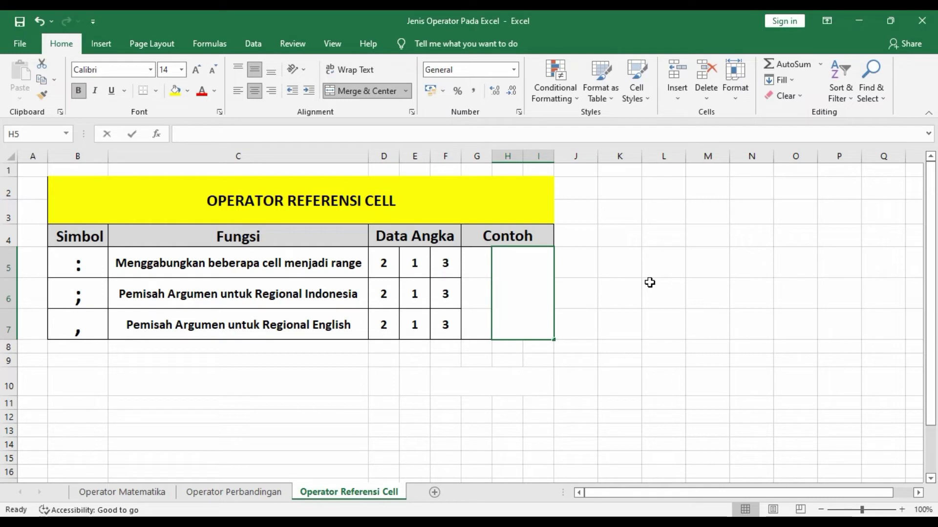
type("=")
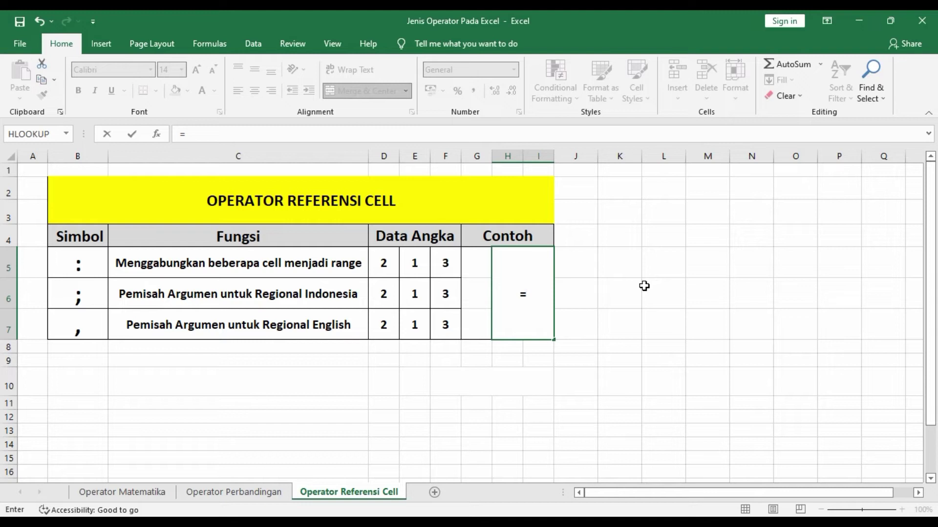
left_click(381, 260)
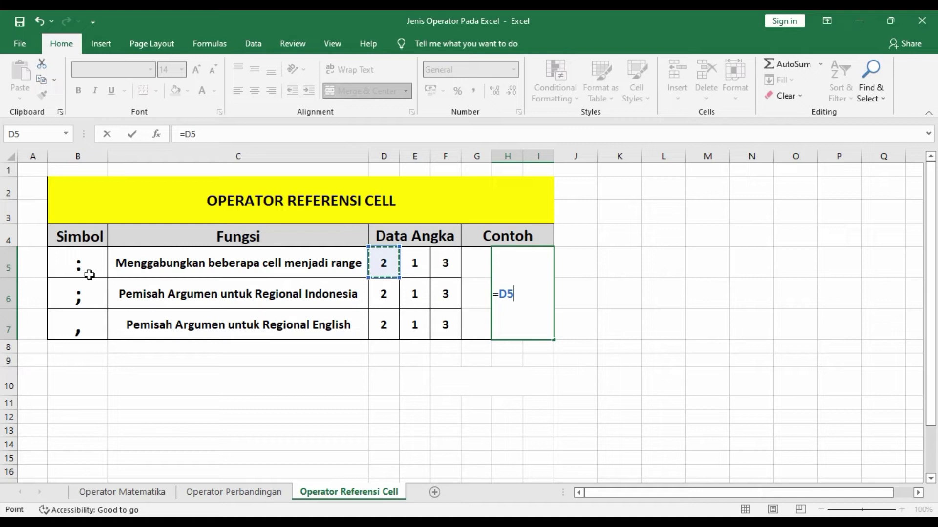
left_click(387, 266)
left_click_drag(387, 265, 387, 294)
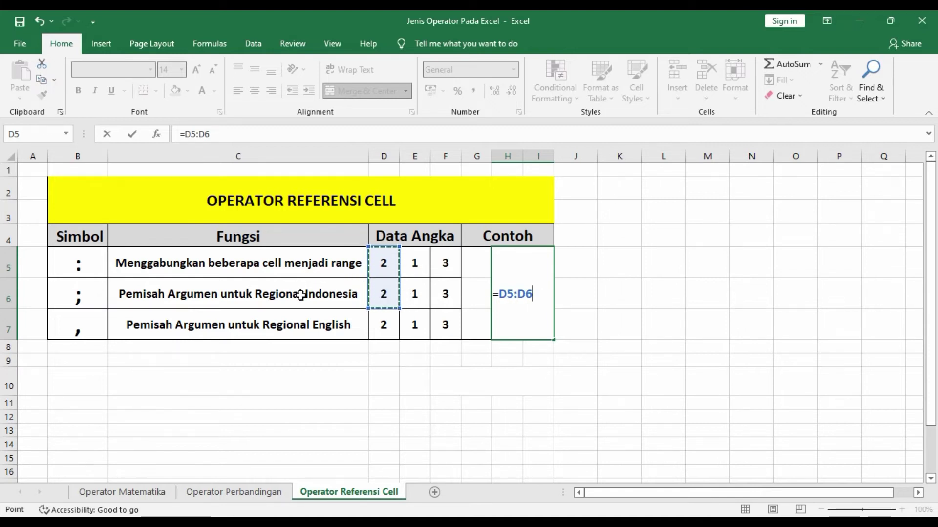
left_click(383, 263)
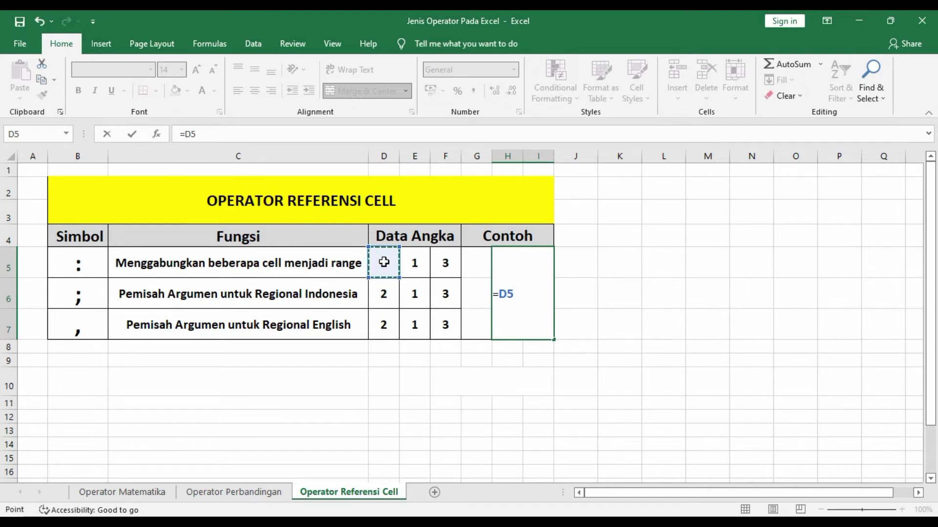
left_click_drag(383, 277, 391, 322)
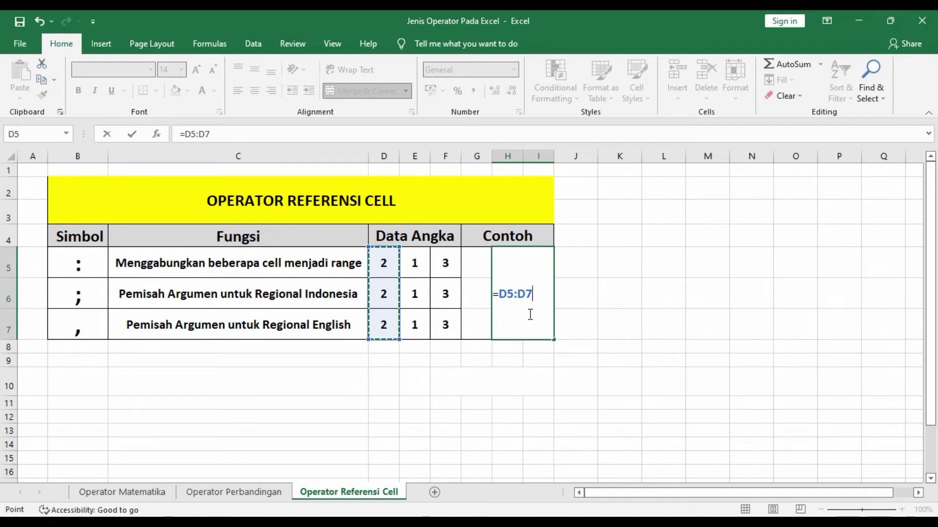
key("BackSpace")
key("BackSpace")
key("BackSpace")
key("BackSpace")
key("BackSpace")
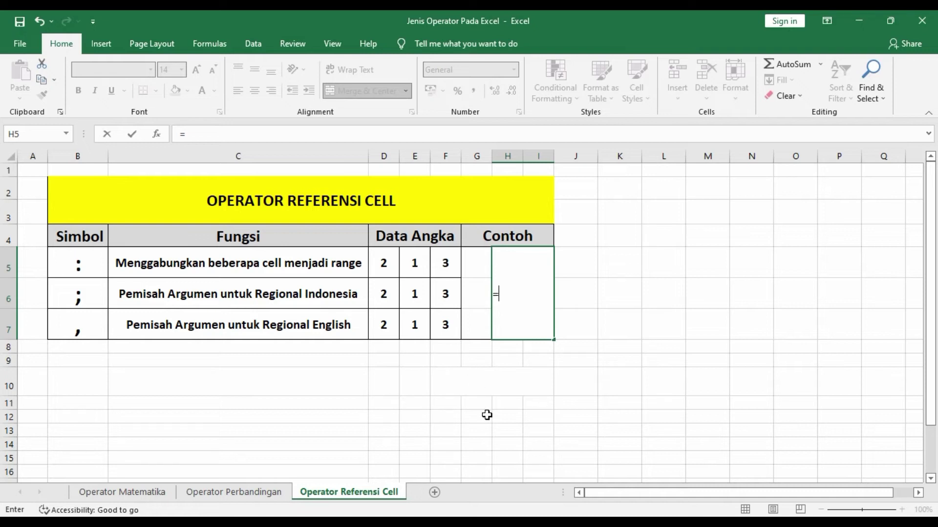
type("d5")
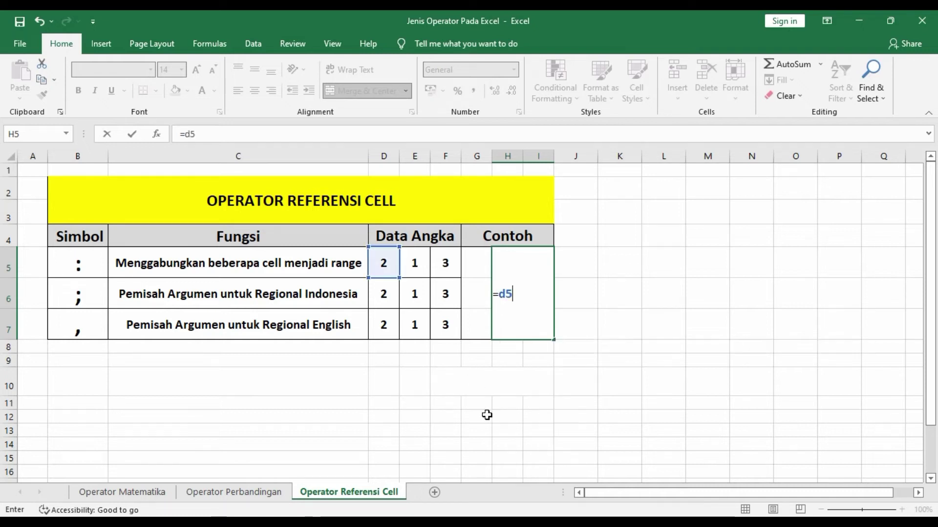
type(":")
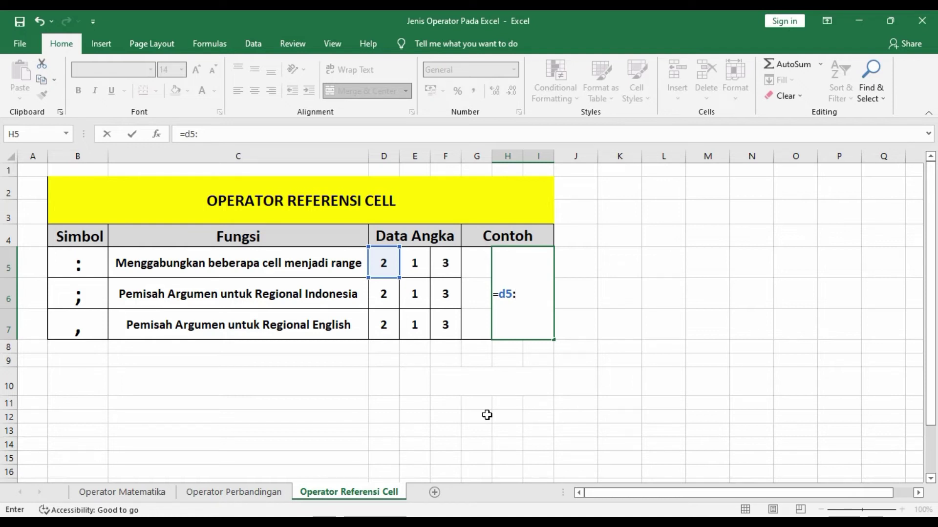
type("f7")
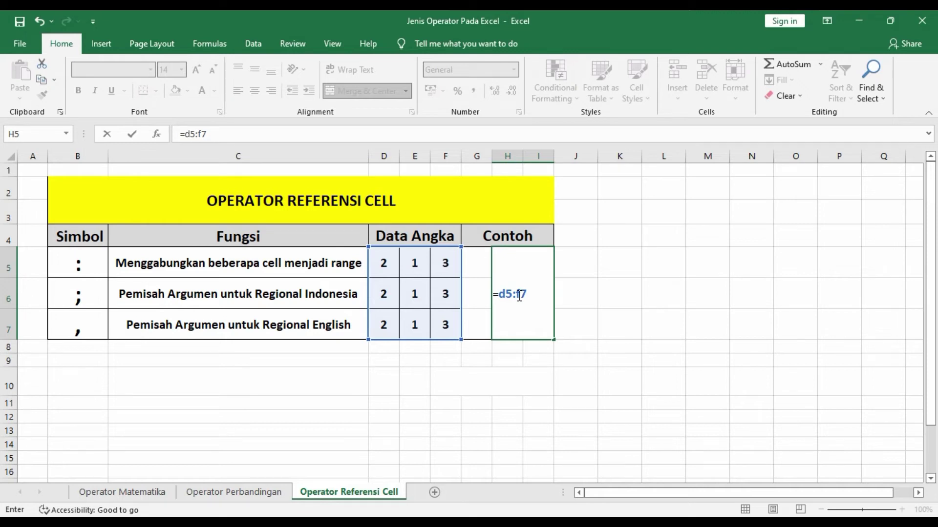
key("Escape")
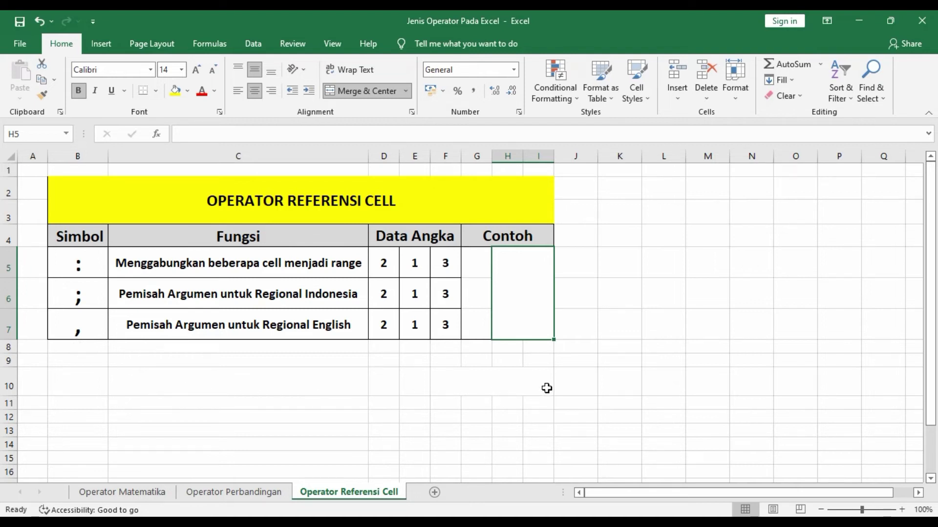
Enter =SUM(D5:D7;F5:F7) in merged cell H5 under Contoh to total the first and third number columns
left_click(536, 291)
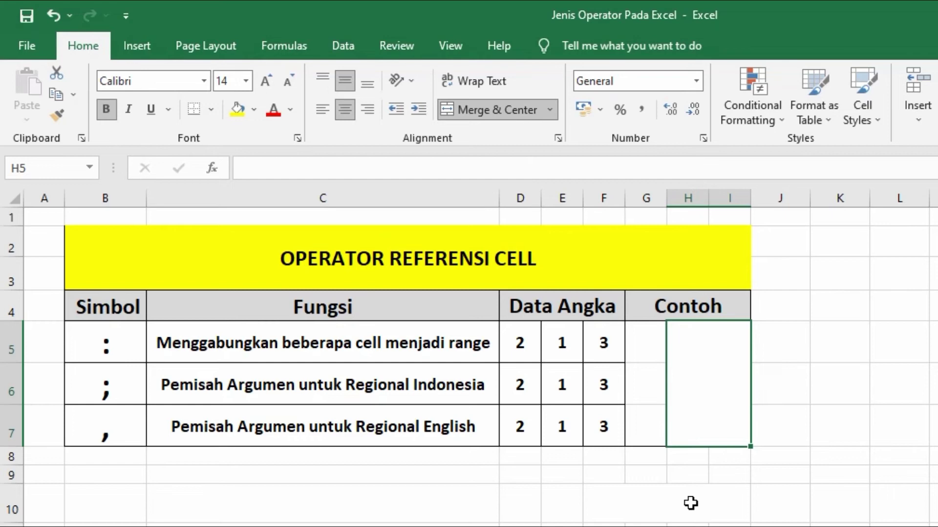
type("=sum")
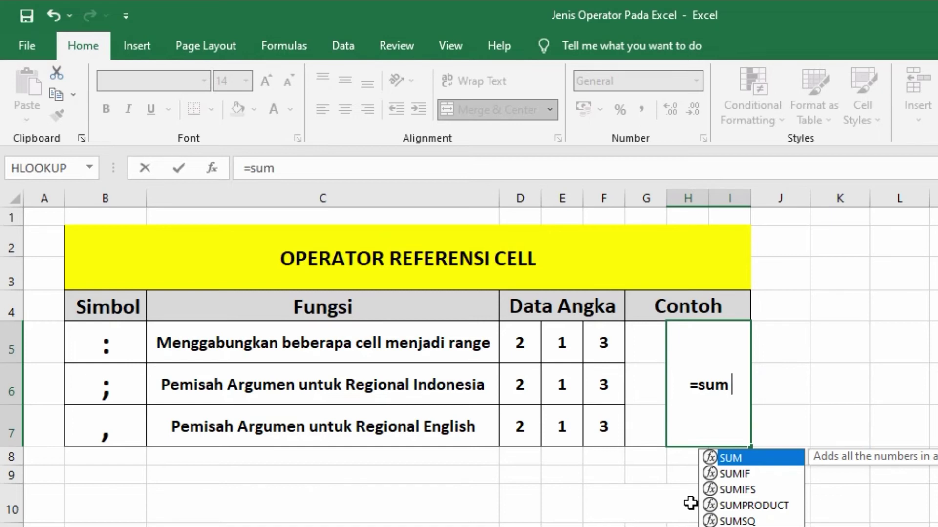
type("(")
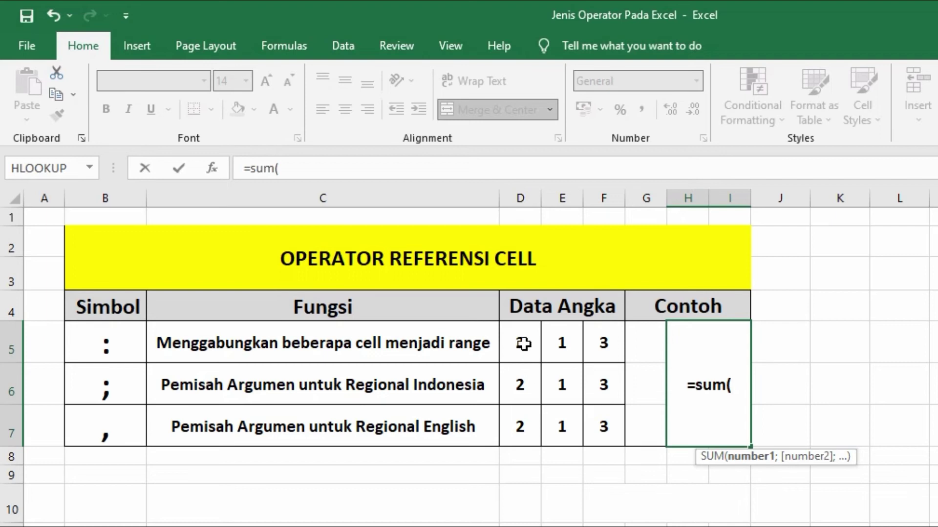
left_click_drag(523, 343, 526, 430)
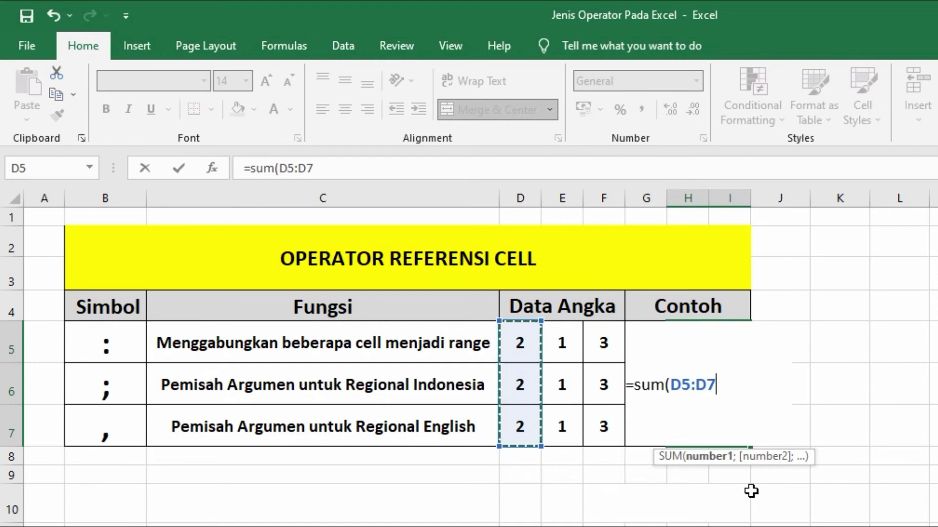
type(";")
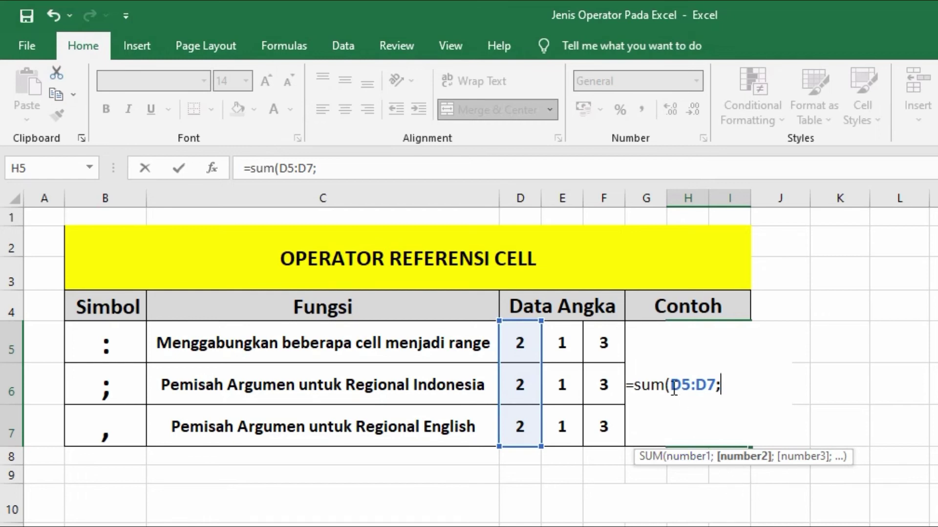
left_click_drag(600, 333, 601, 416)
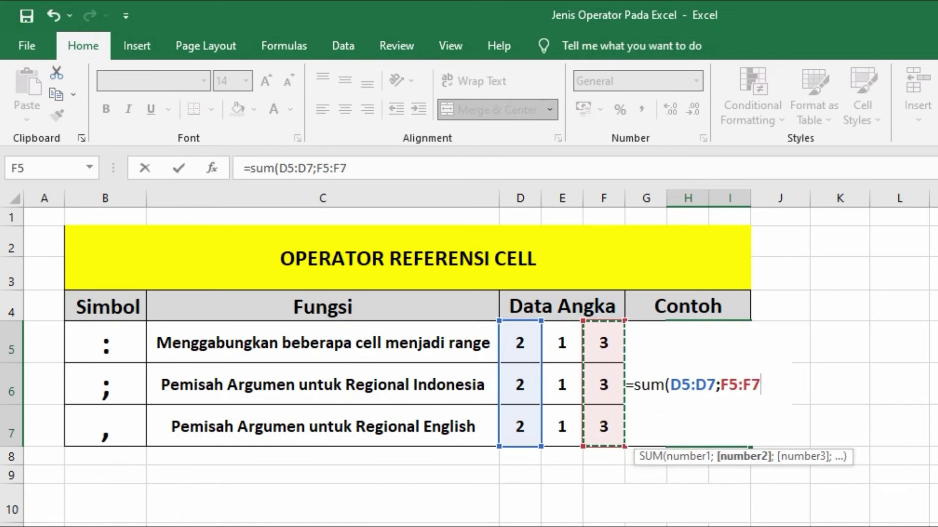
type(")")
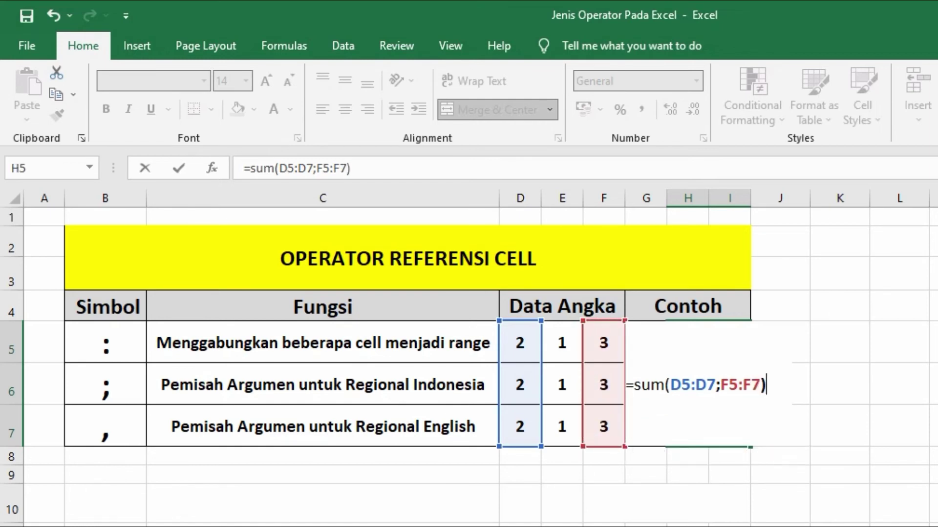
key("Return")
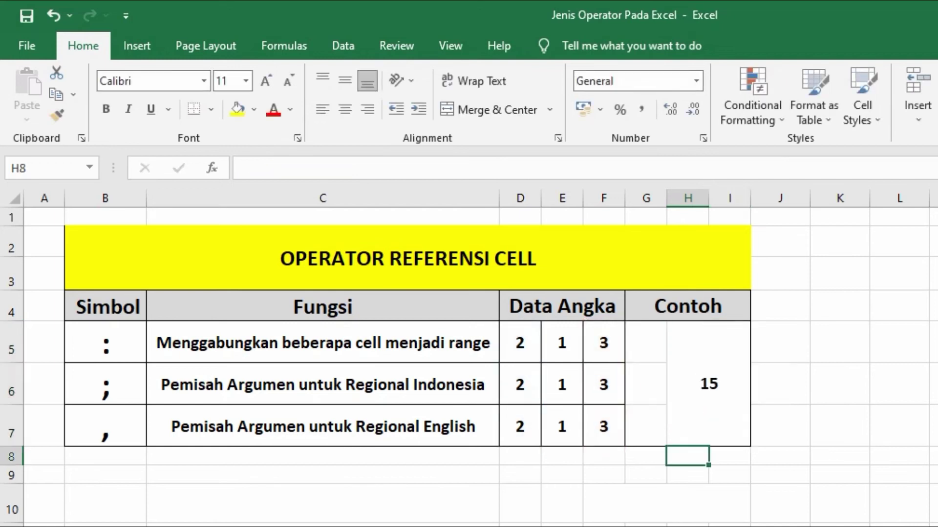
left_click(722, 411)
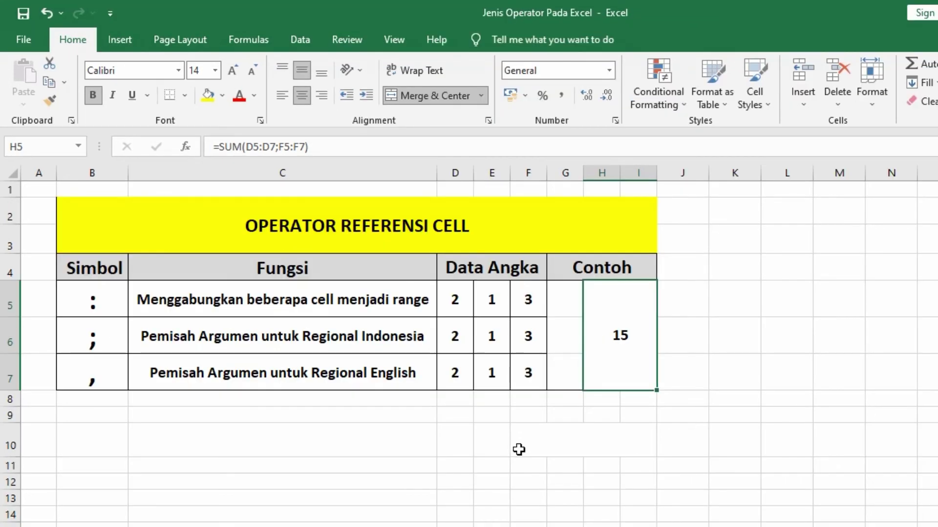
Enter the date 20/02/2022 in cell C10 below the cell reference operator table
left_click(386, 504)
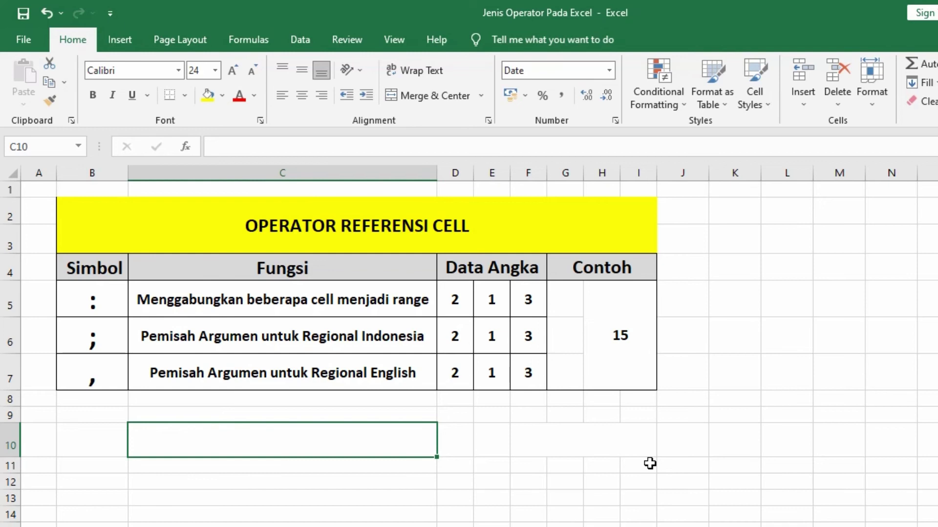
type("20")
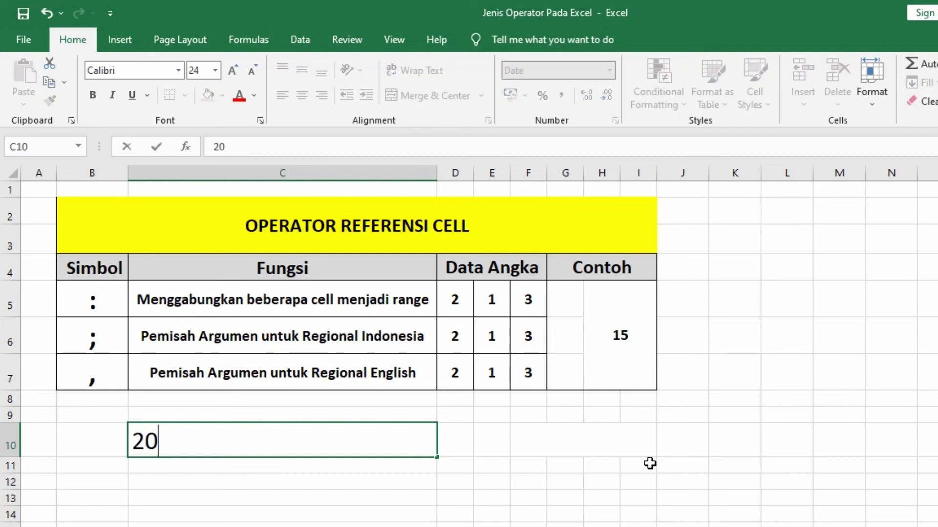
type("/02/2")
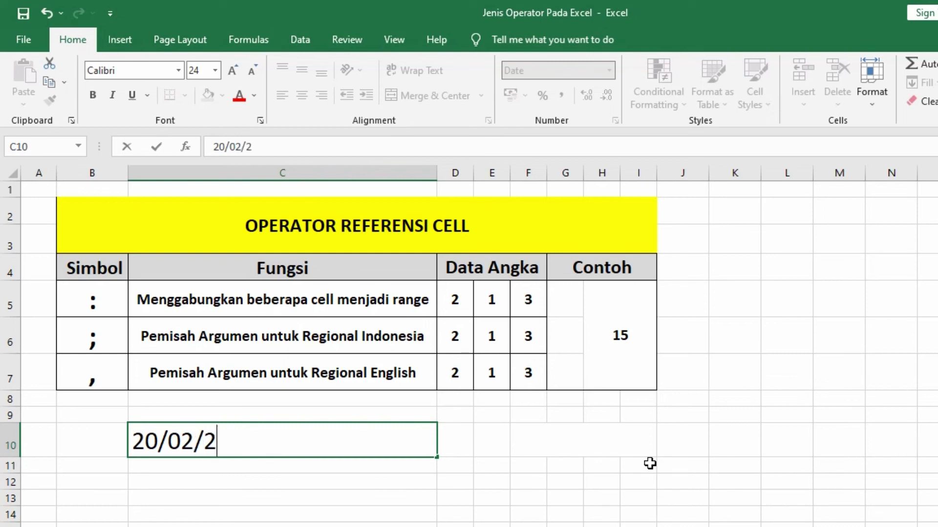
type("022")
key("Return")
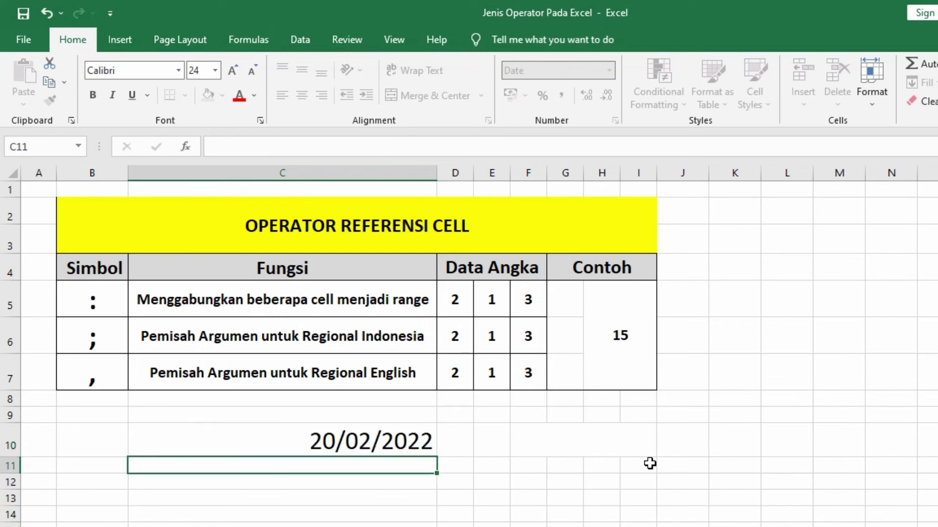
key("Up")
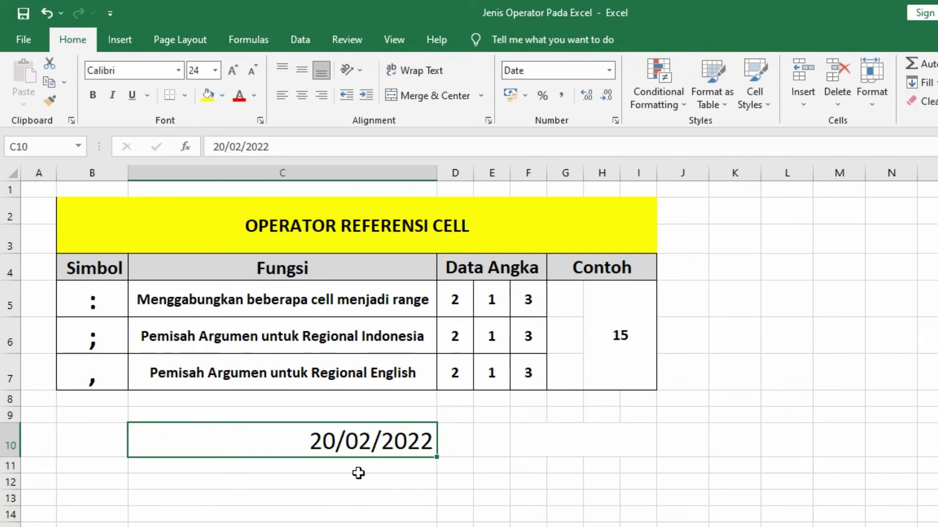
Enter =TEXT(C10;"dddd") in merged cell F10 to show the day name of the date in C10
left_click(569, 446)
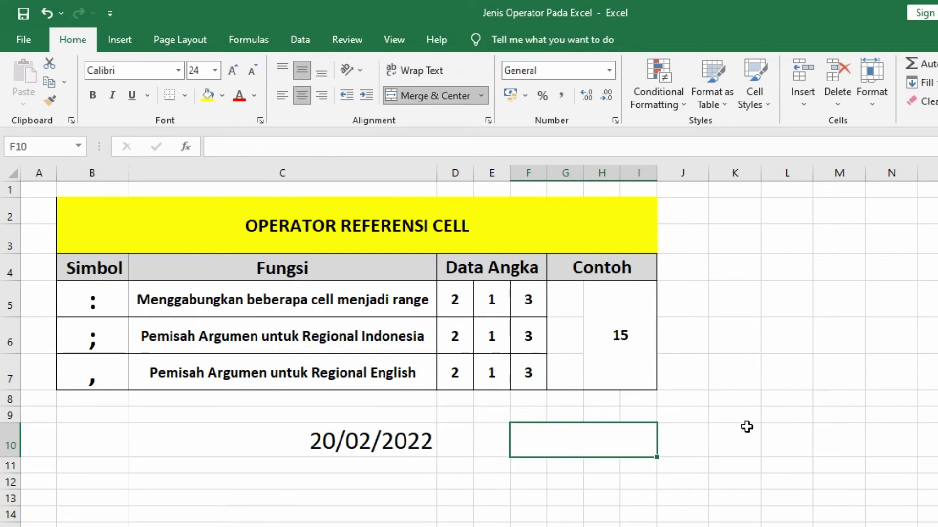
type("=text")
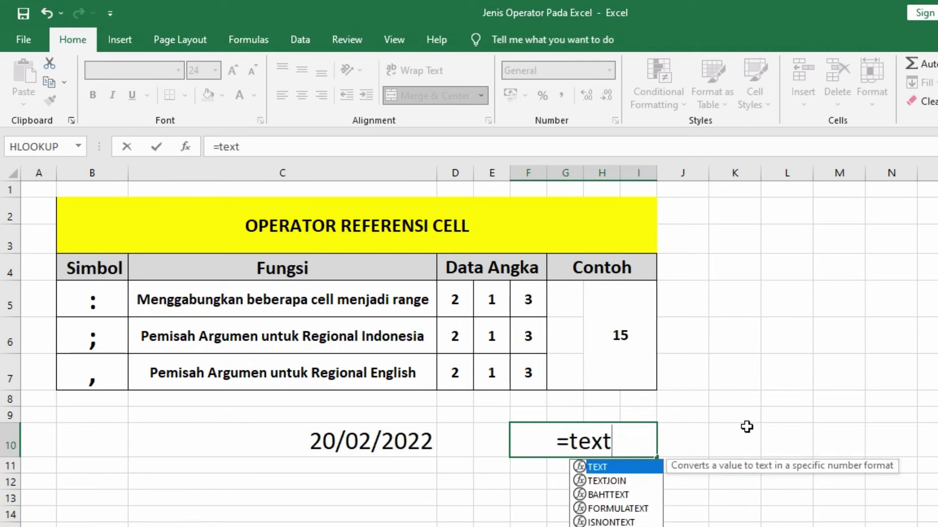
type("(")
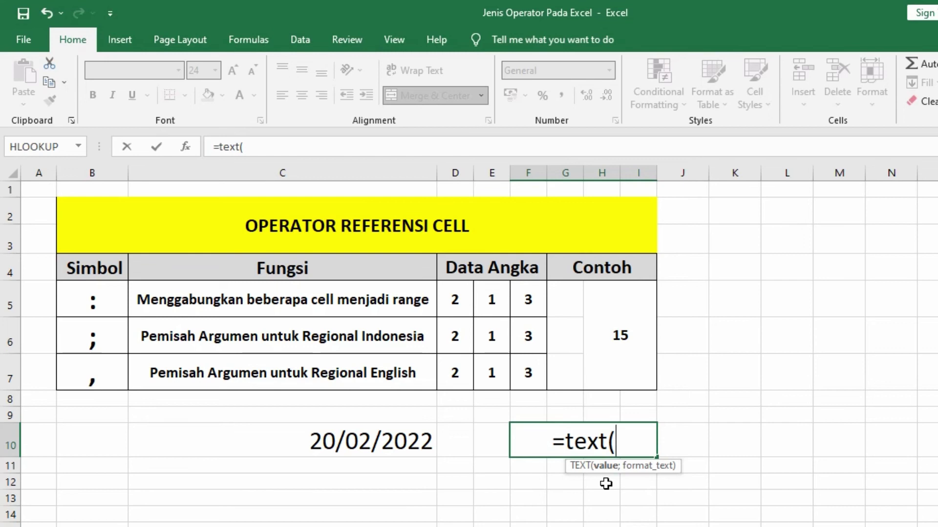
left_click(392, 443)
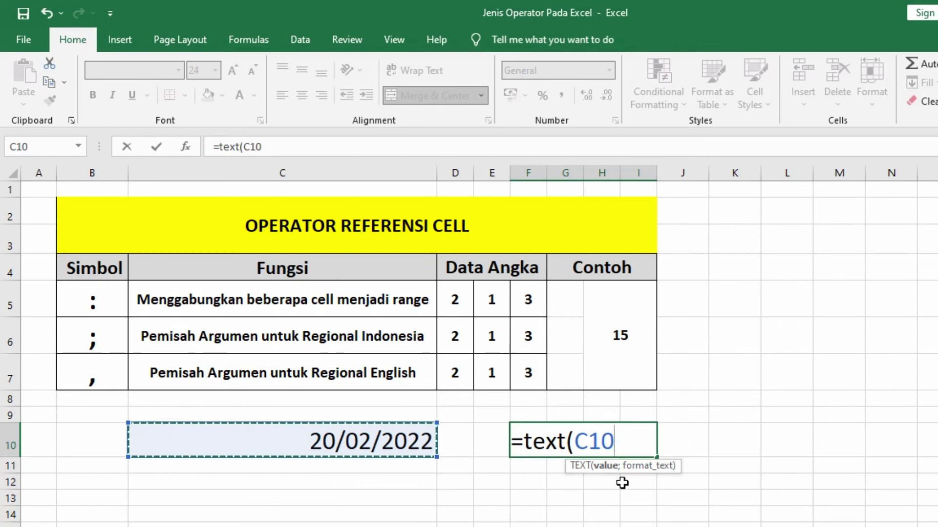
type(";")
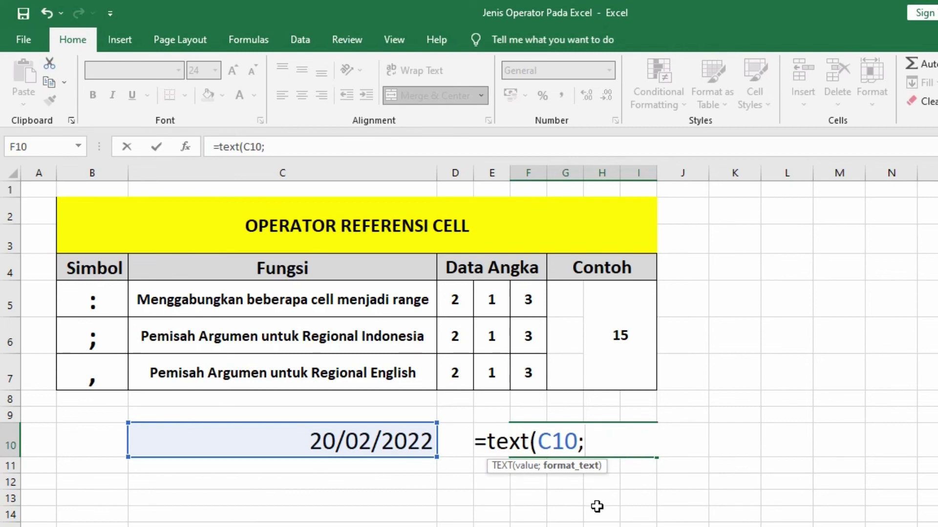
type("\"dddd")
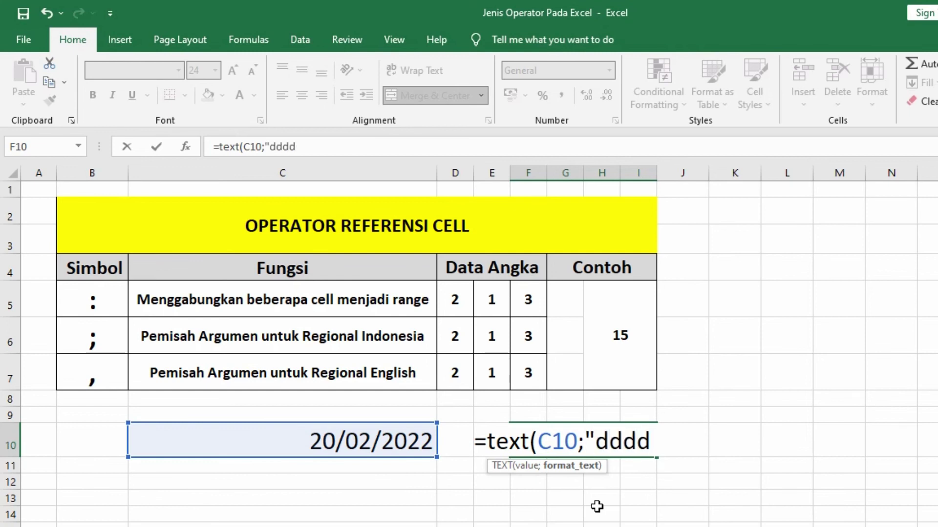
type("\")")
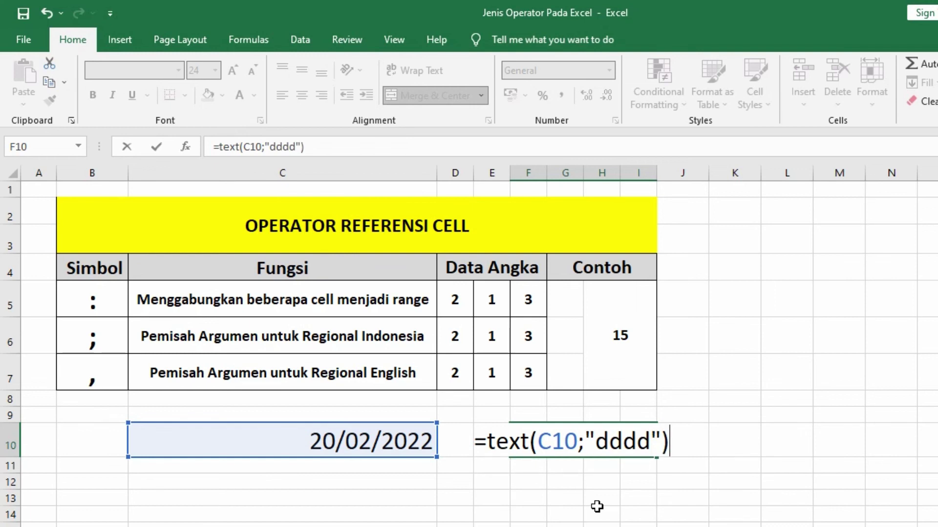
key("Return")
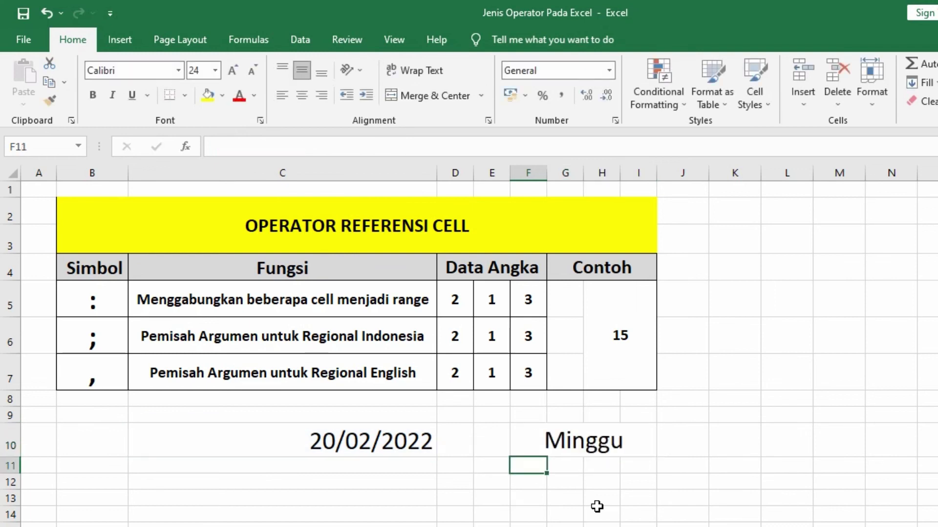
Try a comma as the argument separator in F10 with =TEXT(C10,"dddd"), and return to the semicolon version of the formula
left_click(573, 448)
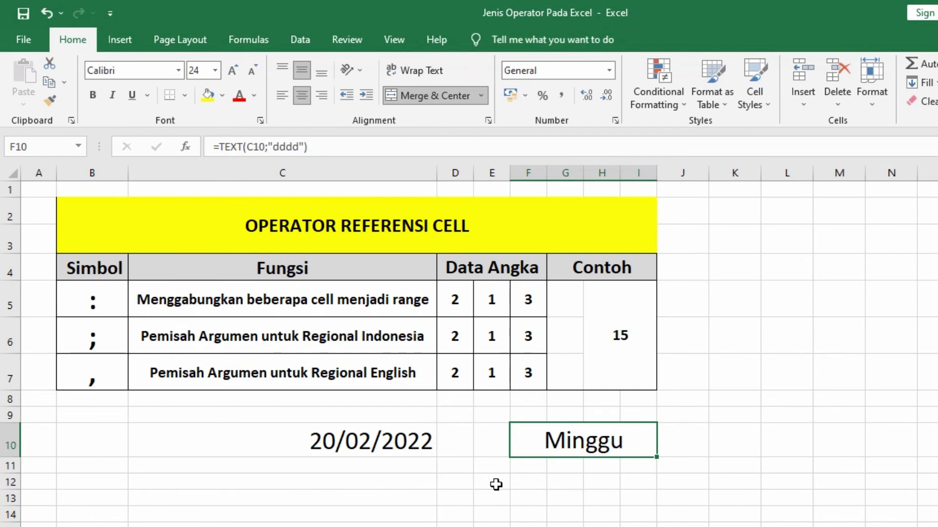
double_click(617, 442)
key("Left")
key("Left")
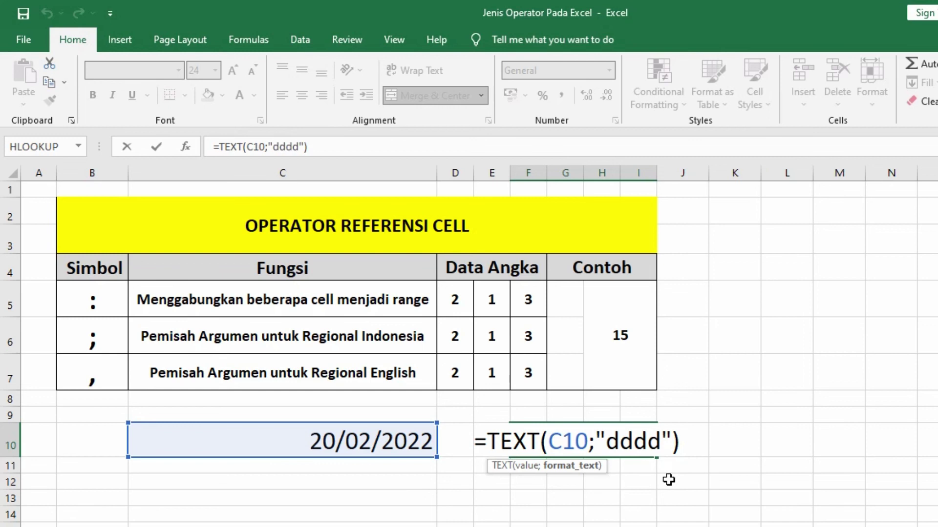
key("BackSpace")
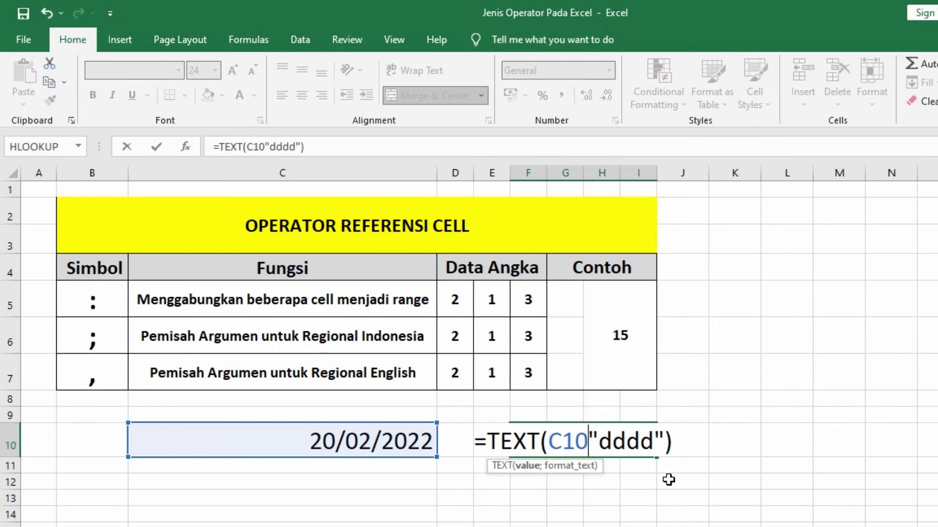
key("Delete")
type(",")
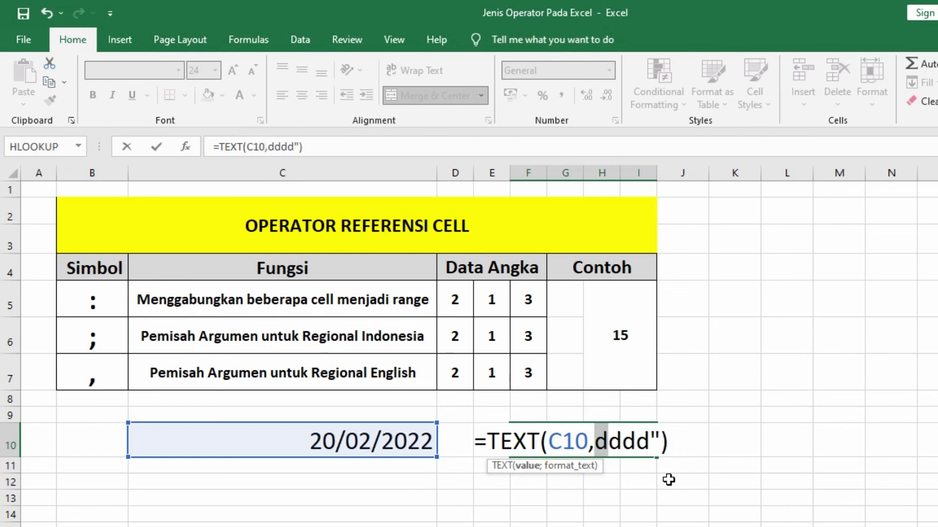
type("\"")
key("Right")
key("Right")
key("Right")
type("d\"")
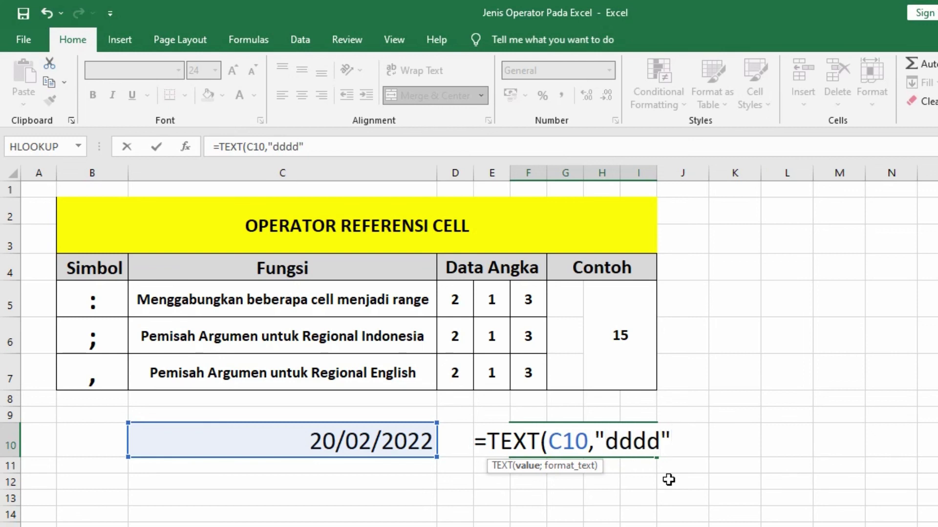
type(")")
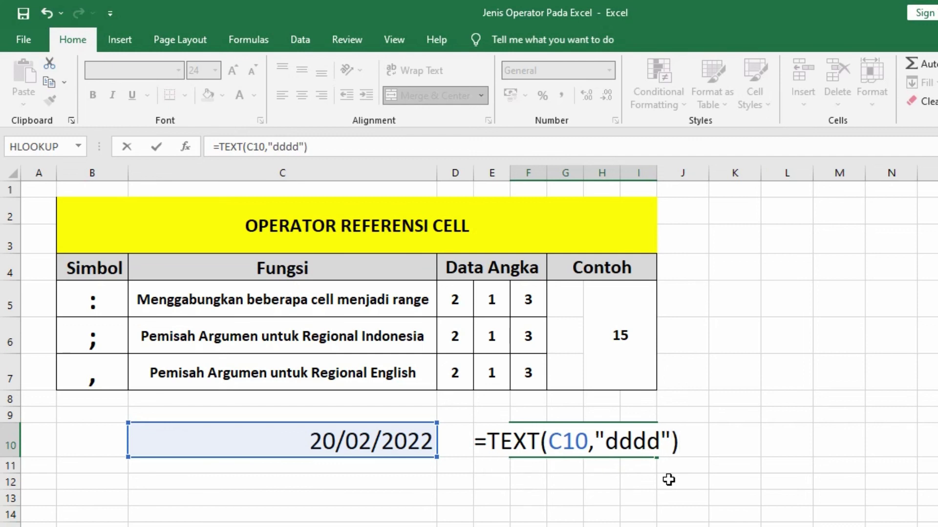
key("Return")
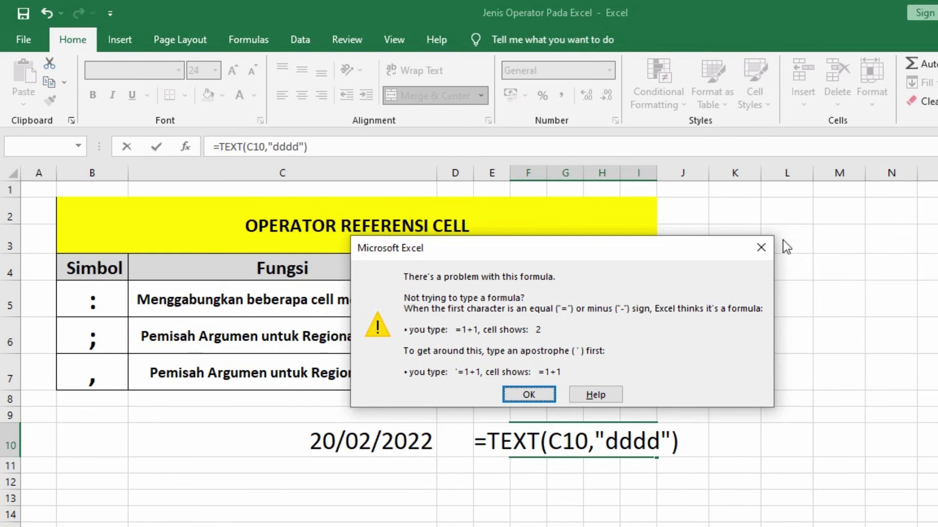
left_click(761, 248)
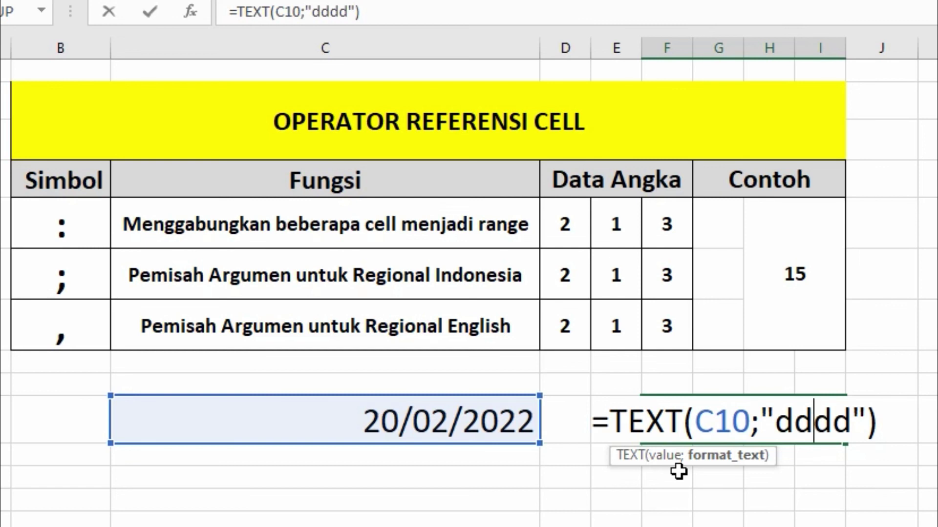
key("Return")
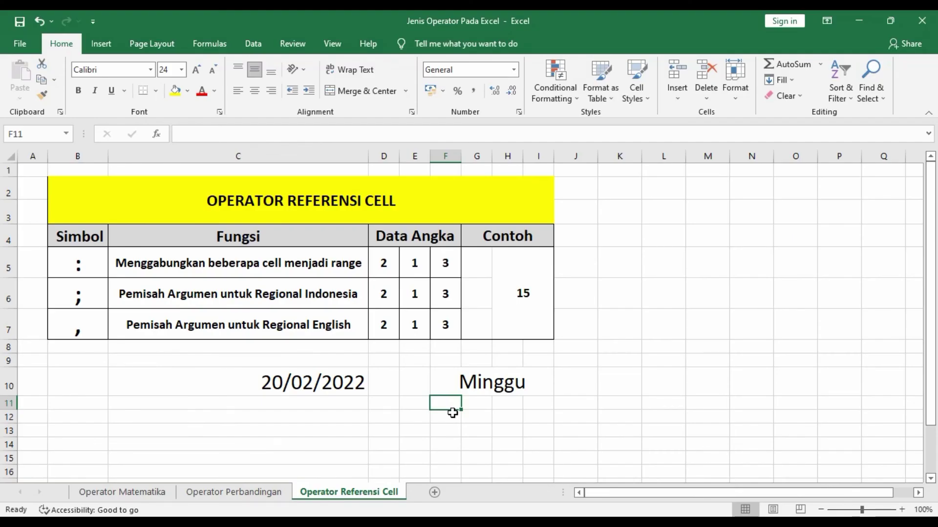